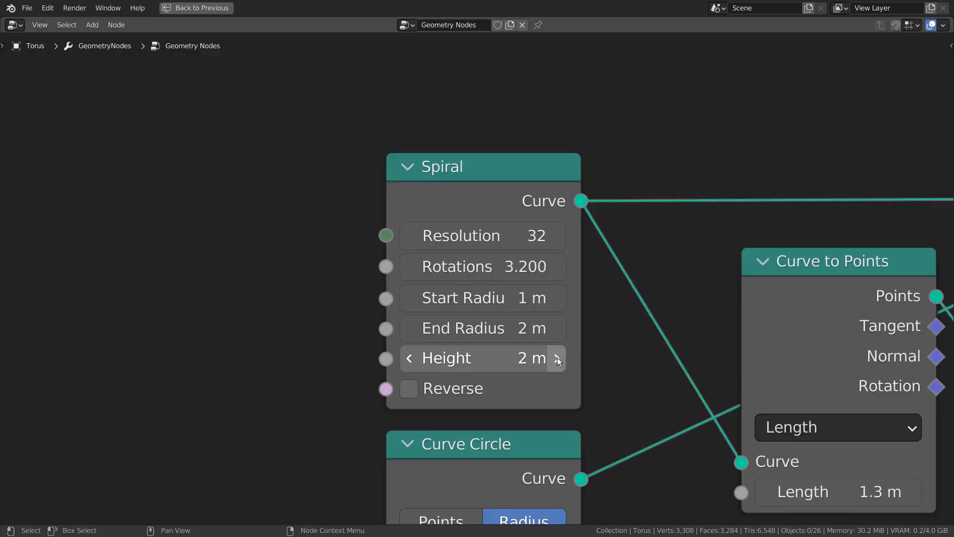
Move the Join Geometry and Group Output nodes closer to the Curve to Mesh node, and restore the multi-editor layout.
scroll(557, 357, "down", 2)
middle_click_drag(578, 306, 315, 259)
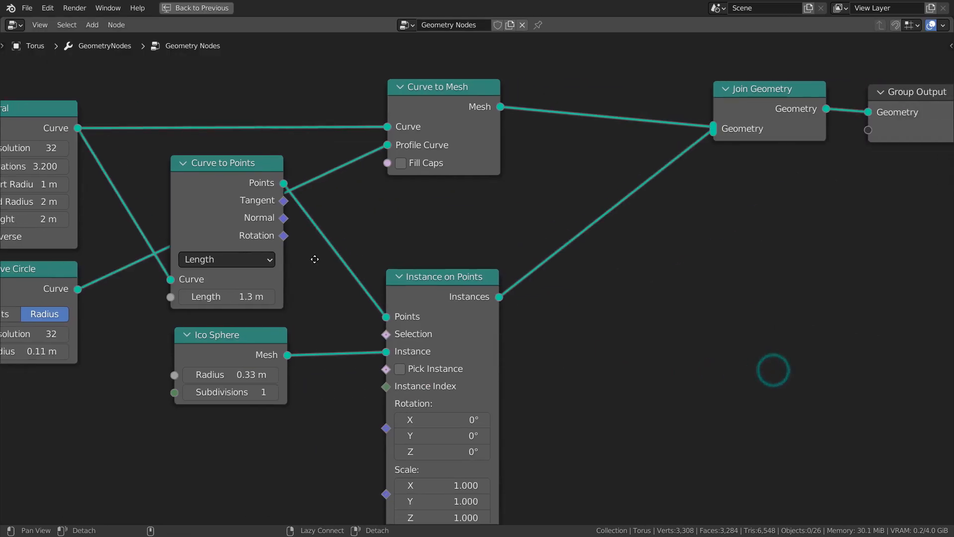
scroll(319, 247, "down", 2)
left_click_drag(590, 63, 842, 250)
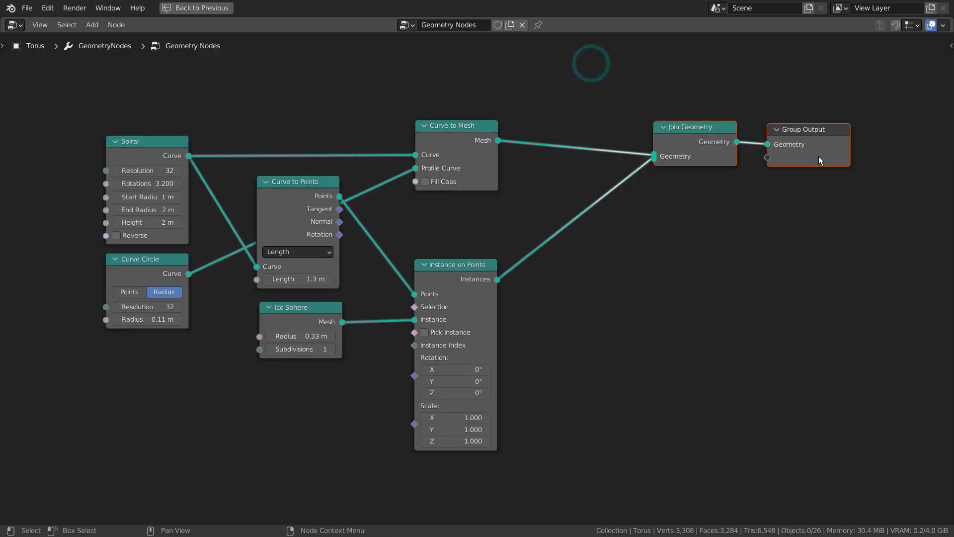
left_click_drag(819, 130, 715, 130)
scroll(654, 203, "up", 2)
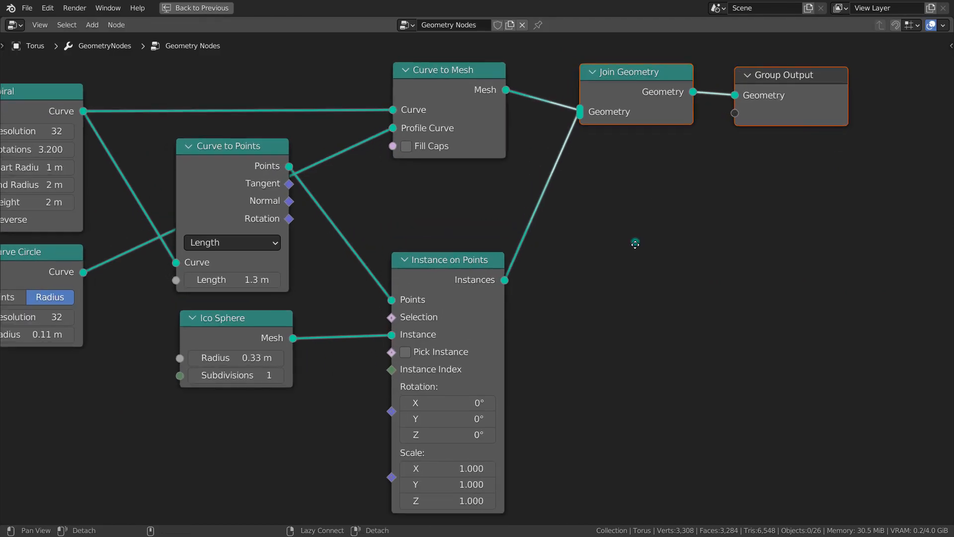
middle_click_drag(635, 242, 714, 236)
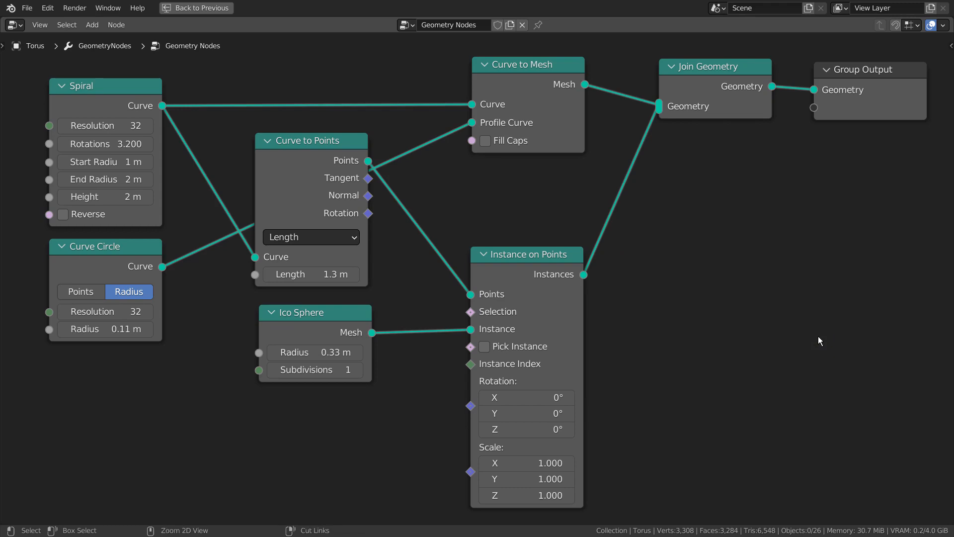
key("ctrl+space")
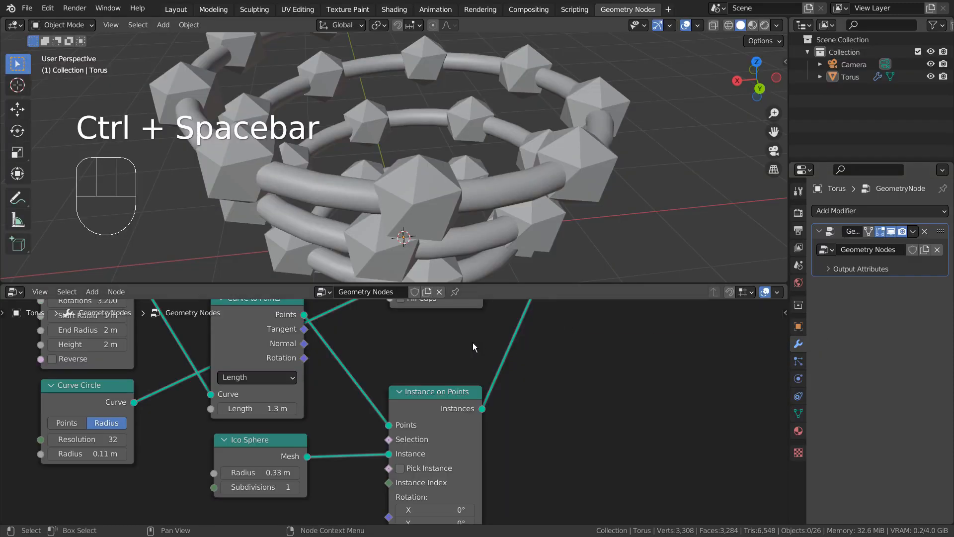
Mute the Join Geometry node to preview the model without it, and unmute it.
middle_click_drag(463, 342, 221, 467, "alt")
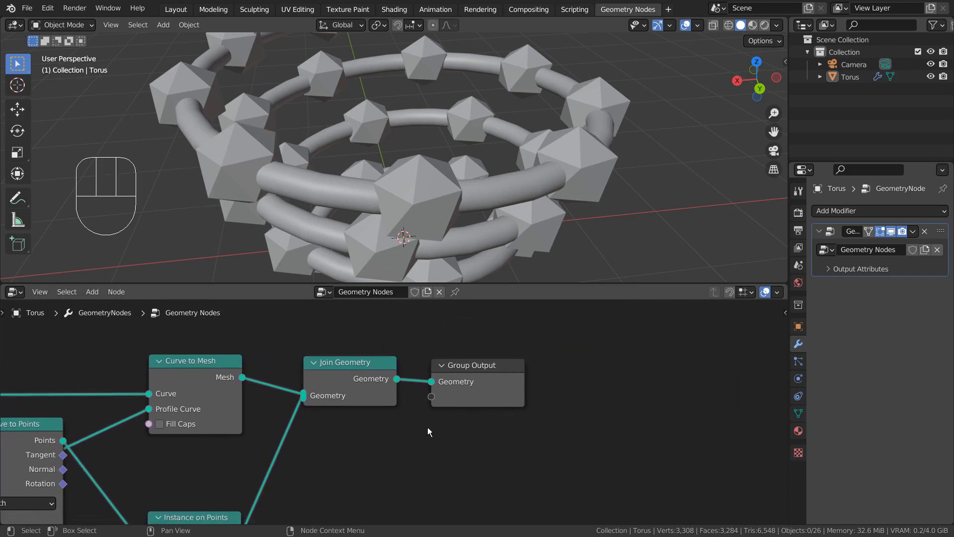
scroll(429, 430, "up", 3)
middle_click_drag(427, 426, 472, 480, "alt")
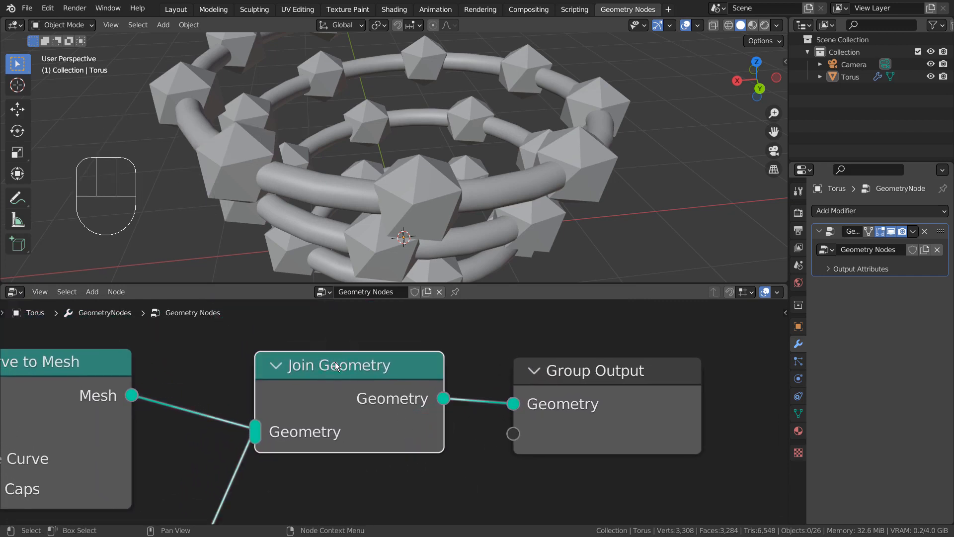
key("m")
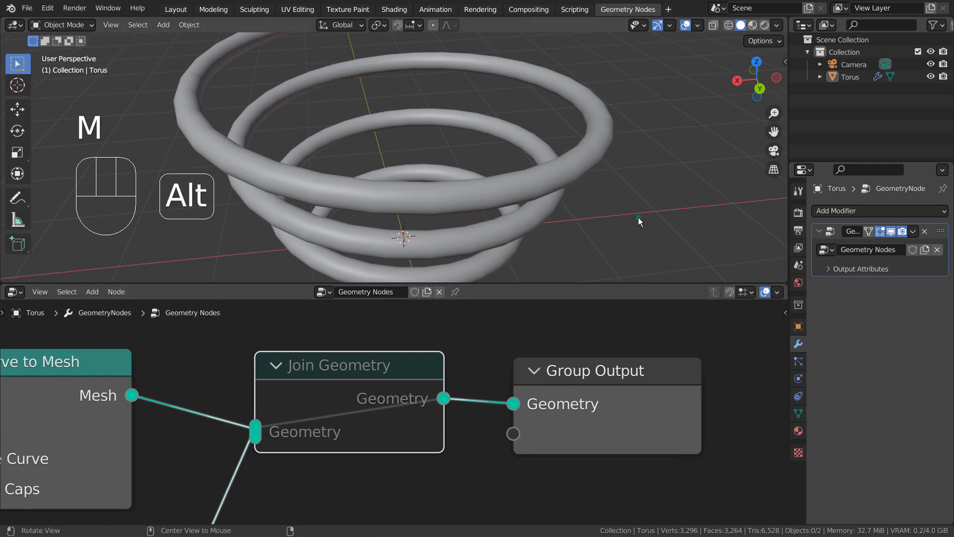
middle_click_drag(638, 216, 487, 259, "alt")
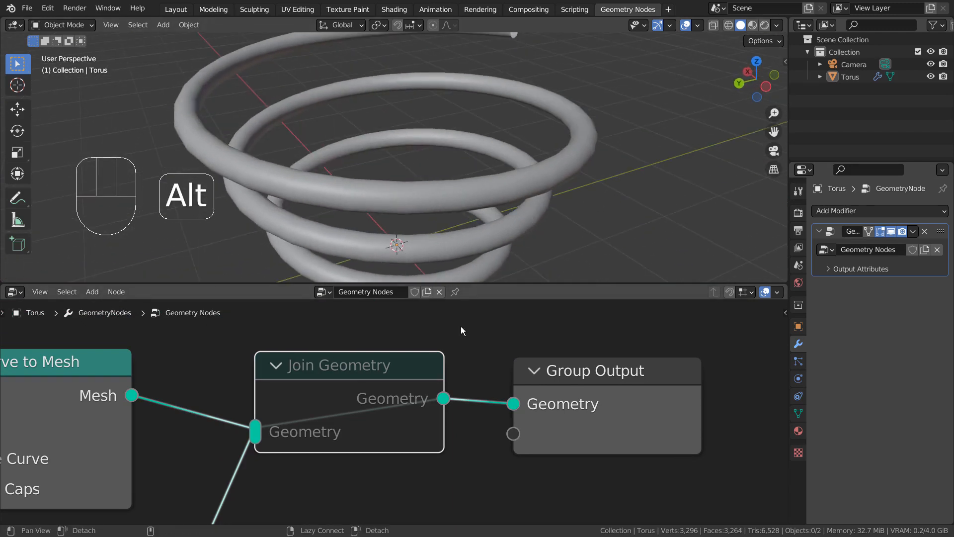
left_click(353, 365)
key("m")
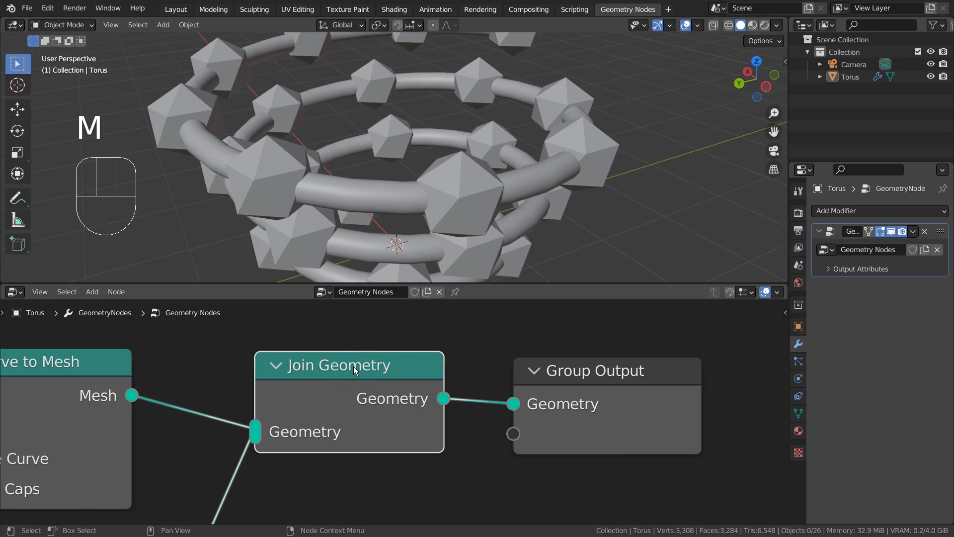
Mute the Curve to Mesh node, inspect the model from another angle, and unmute the node.
middle_click_drag(234, 374, 556, 352, "alt")
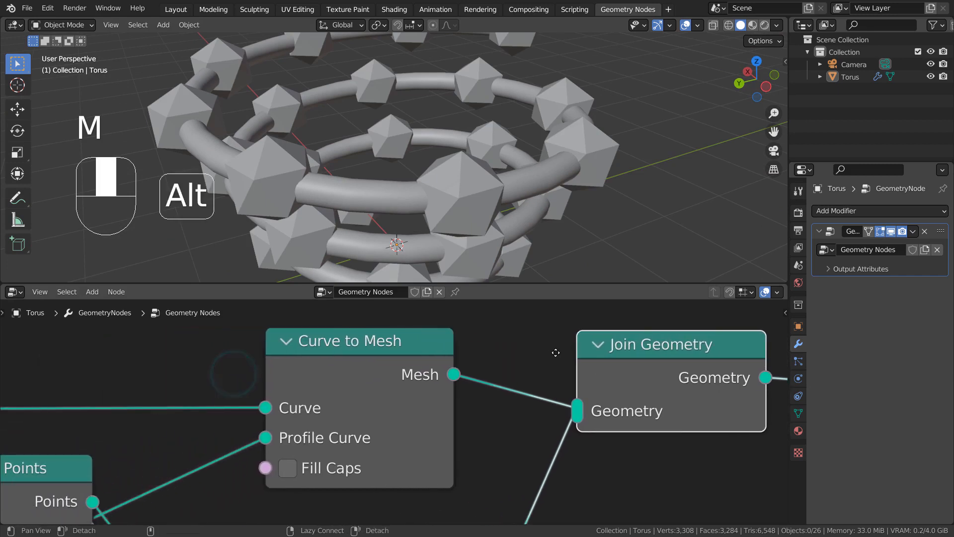
left_click(368, 347)
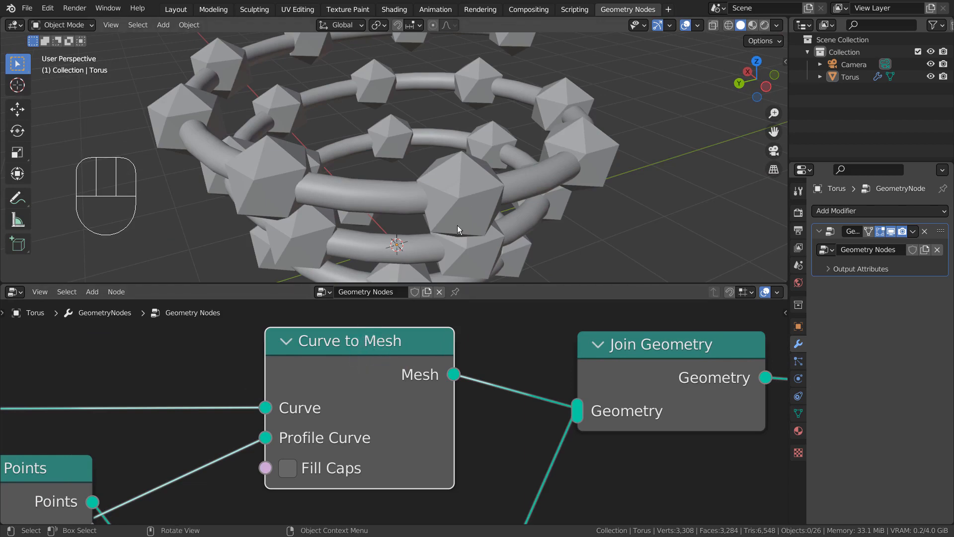
key("m")
scroll(511, 200, "down", 5)
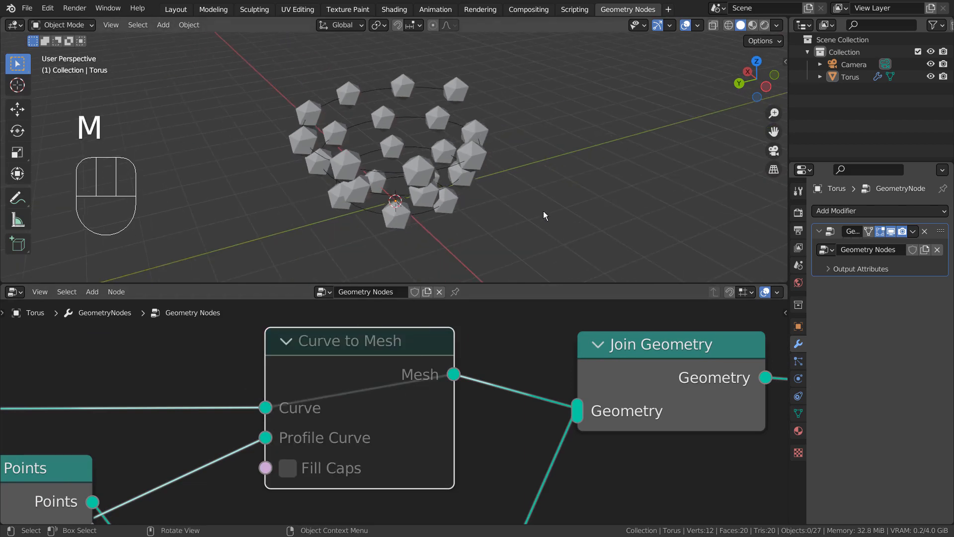
scroll(544, 211, "up", 3)
middle_click_drag(639, 213, 505, 207, "alt")
left_click(531, 100)
scroll(567, 209, "down", 4)
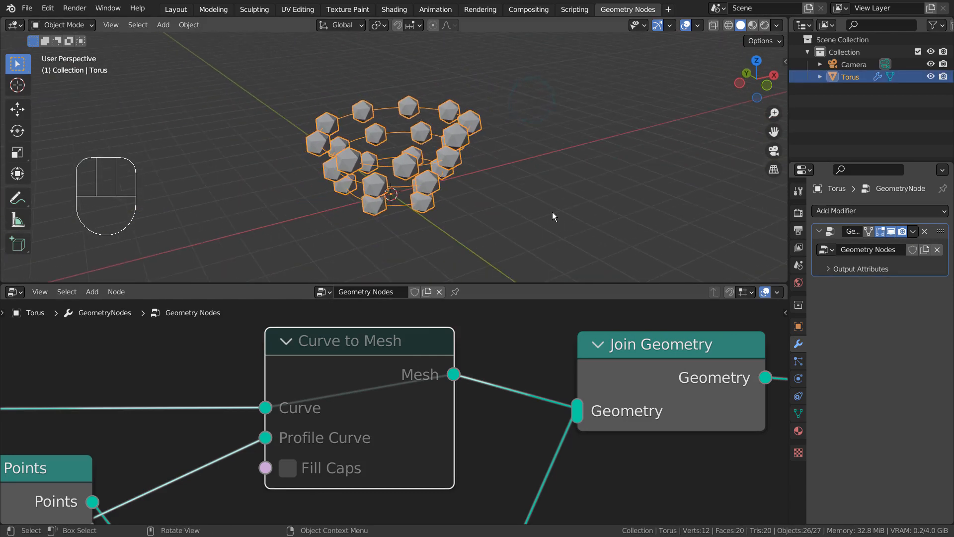
scroll(552, 211, "up", 2)
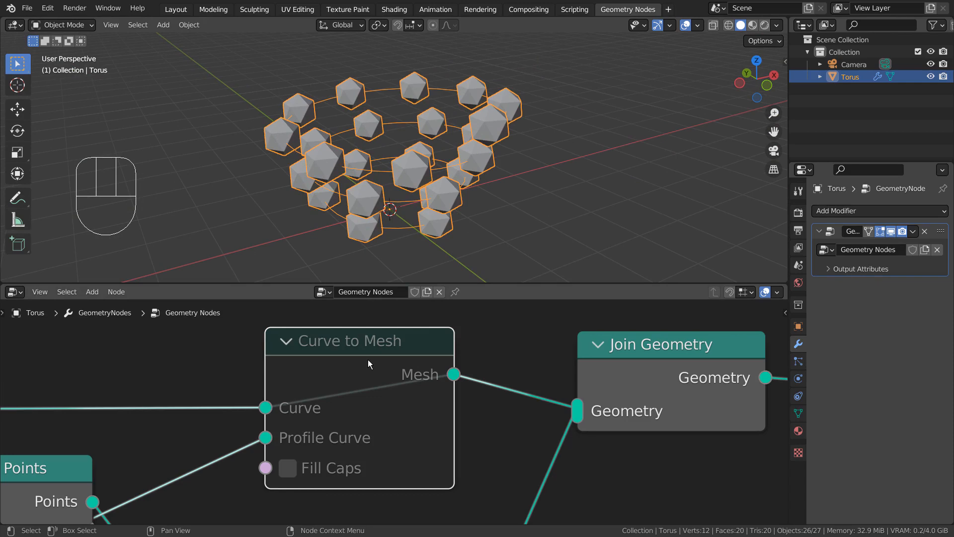
key("m")
Toggle the Instance on Points node's mute repeatedly to compare the model with and without it, leaving it unmuted.
middle_click_drag(155, 377, 419, 365)
scroll(449, 378, "down", 5)
left_click_drag(490, 392, 546, 368, "alt")
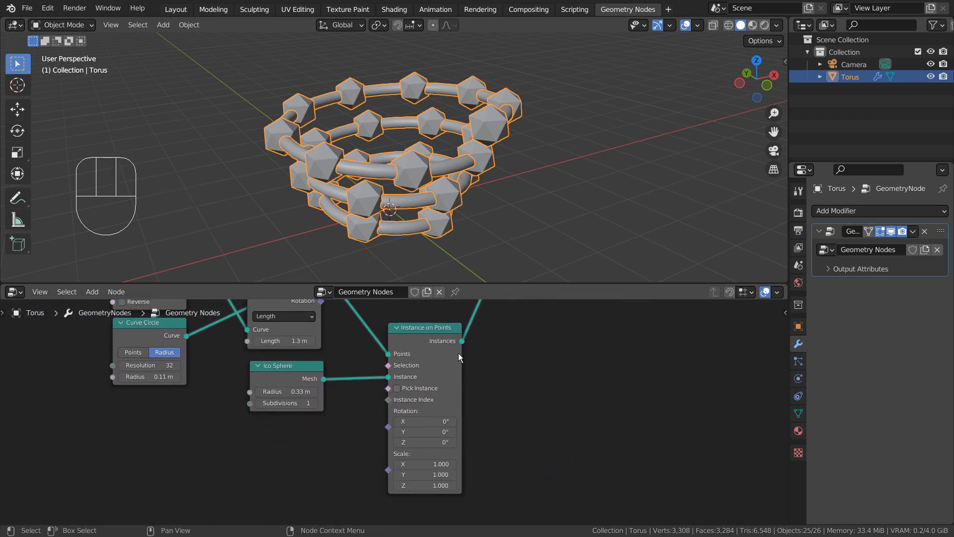
scroll(459, 353, "up", 3)
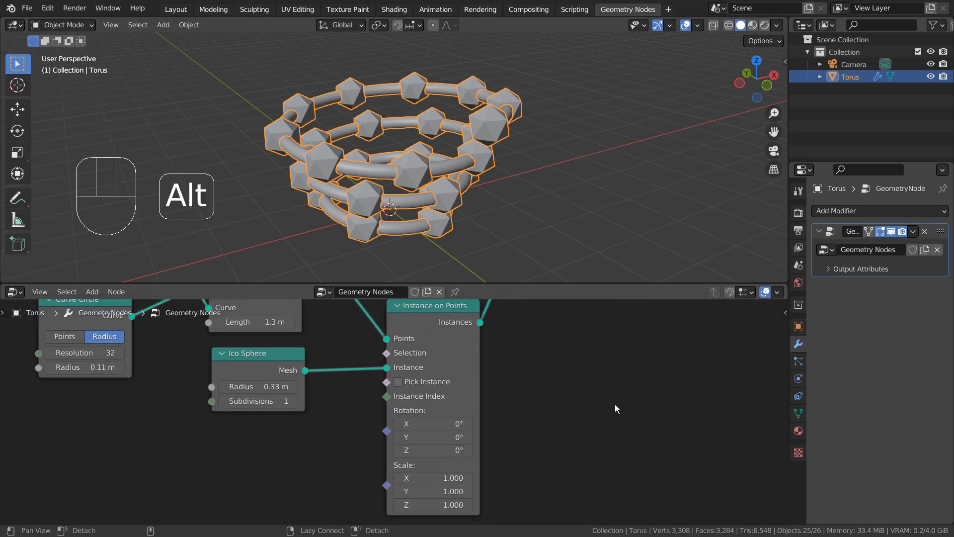
left_click_drag(615, 404, 595, 405, "alt")
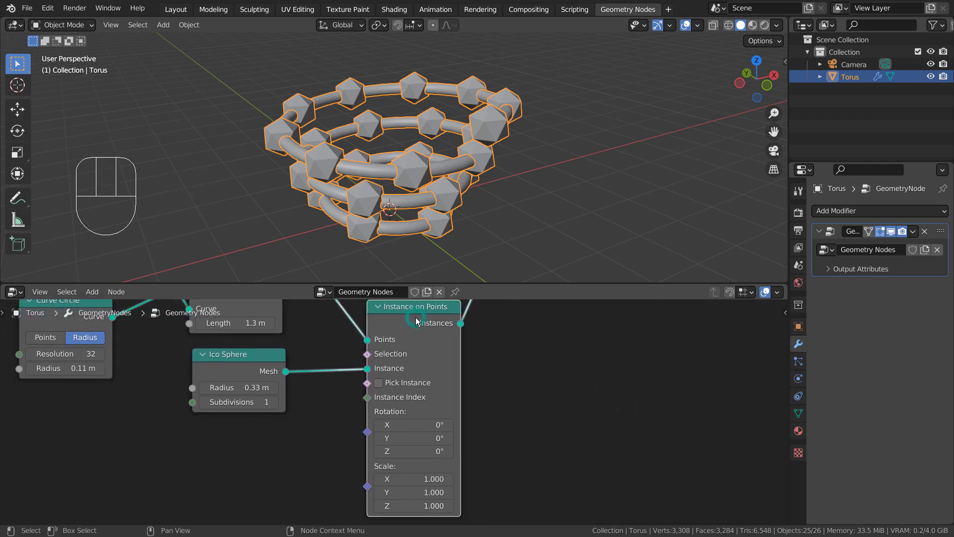
key("m")
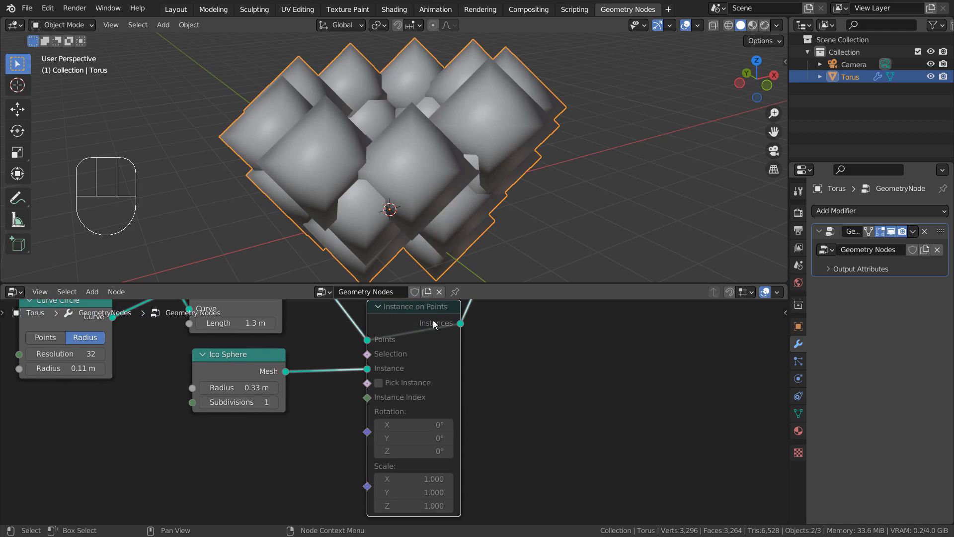
key("m")
key("m")
key("m")
key("m")
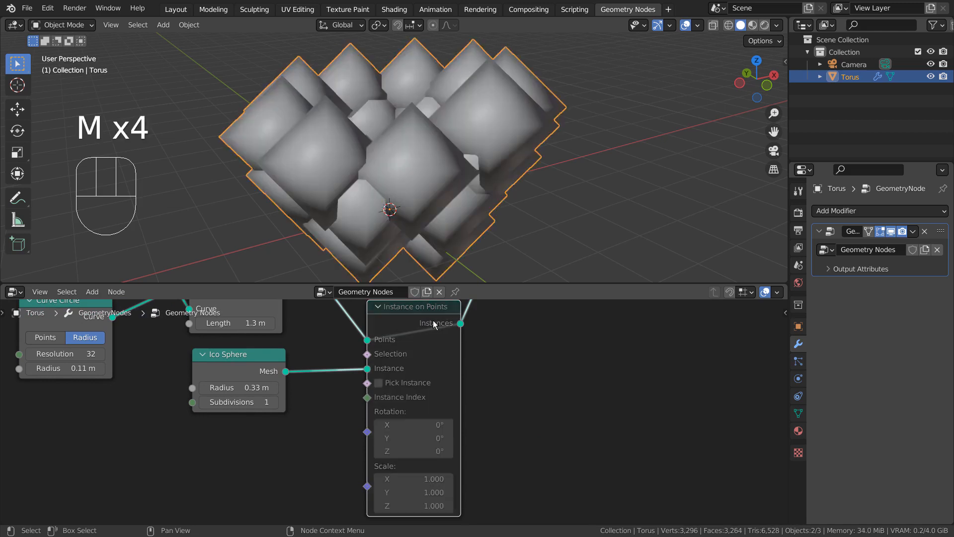
key("m")
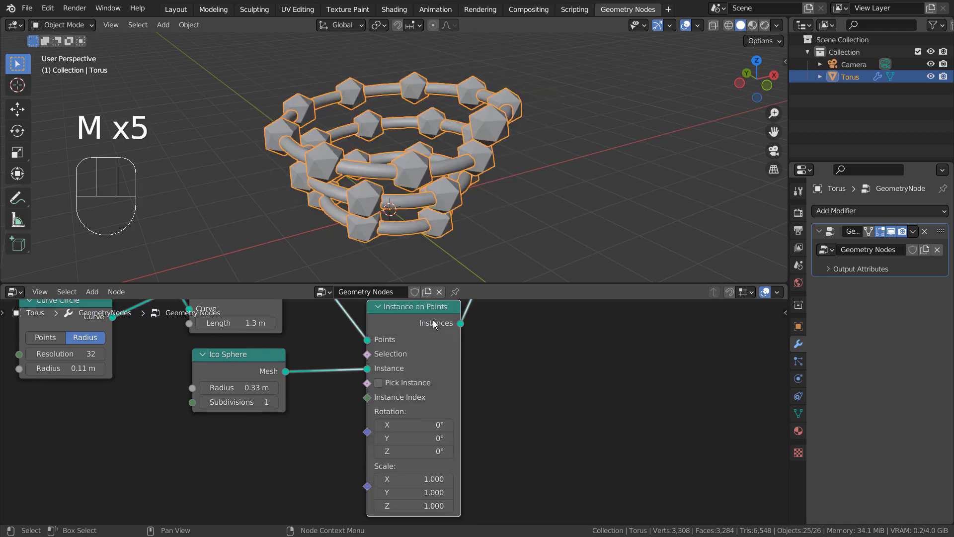
Toggle the Ico Sphere node's mute repeatedly to check its effect, leaving it unmuted.
left_click(247, 356)
key("m")
key("m")
key("m")
key("m")
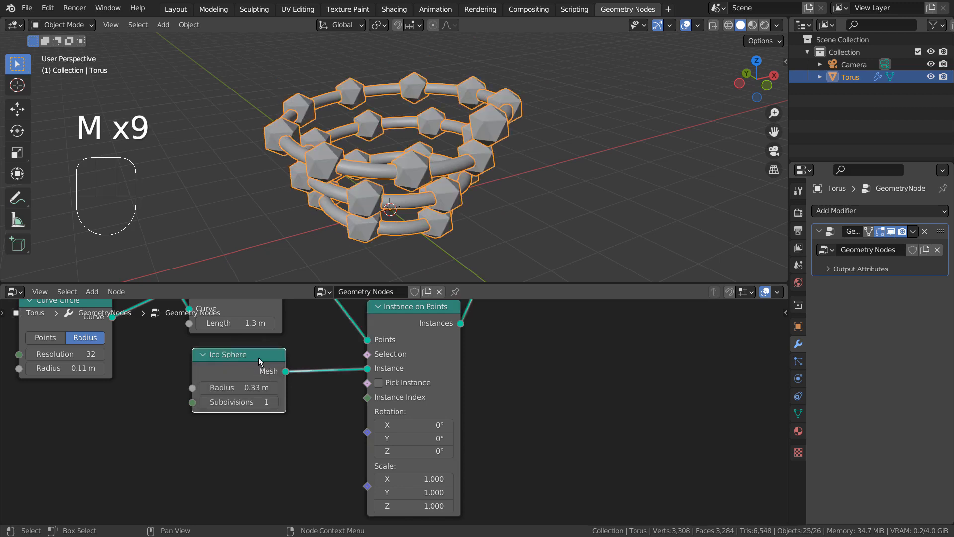
Raise the Ico Sphere node's Subdivisions to 4, and return them to 1.
scroll(262, 367, "up", 5)
middle_click_drag(270, 385, 491, 415, "alt")
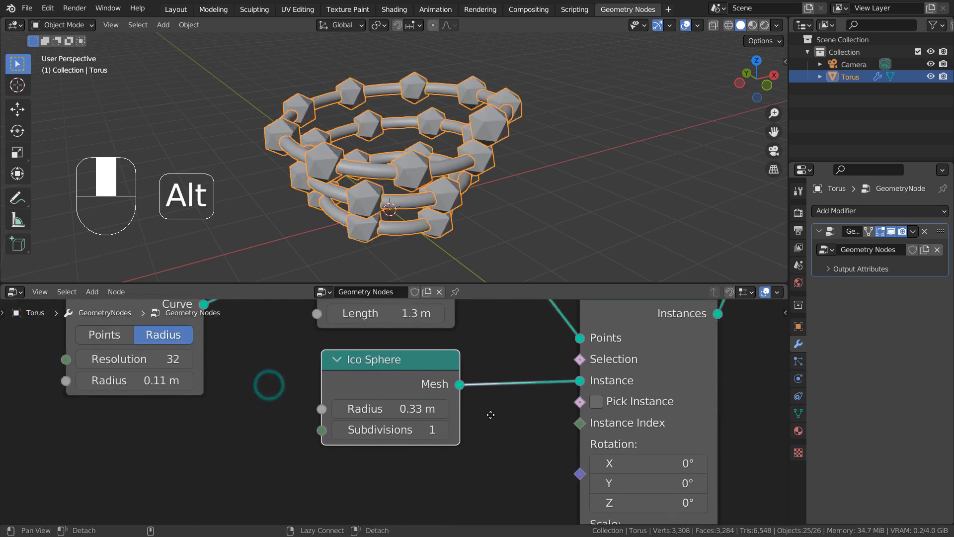
left_click(448, 430)
left_click(449, 430)
scroll(444, 256, "up", 4)
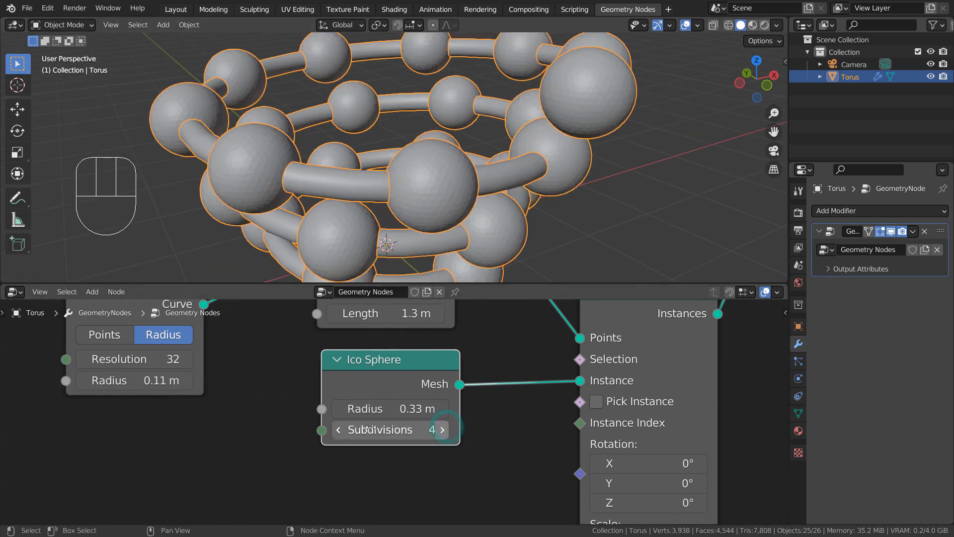
left_click(338, 430)
left_click(338, 430)
left_click(338, 430)
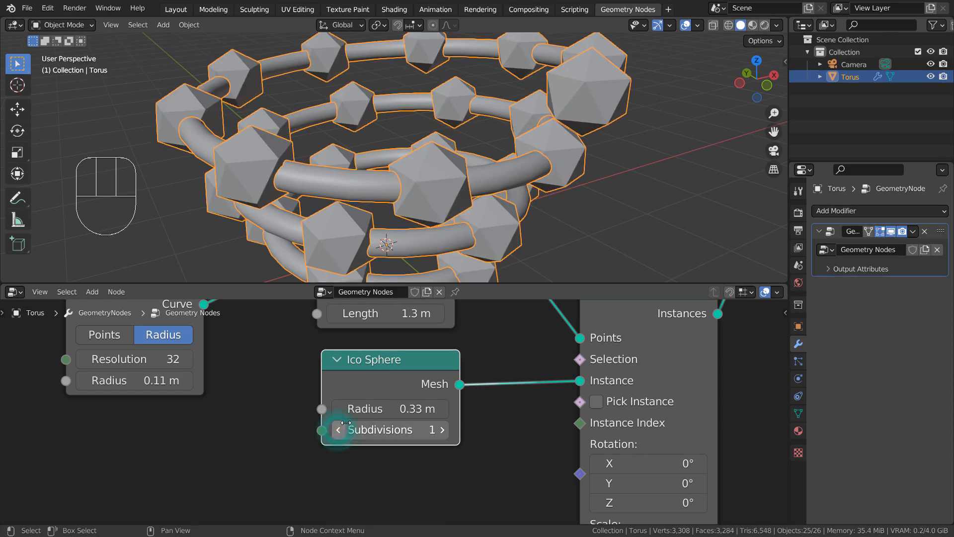
Try a Length of 2.8 m on the Curve to Points node, inspect the instance spacing, and undo the change.
scroll(512, 363, "down", 1)
scroll(512, 352, "down", 1)
middle_click_drag(483, 344, 526, 464, "alt")
scroll(428, 436, "up", 2)
scroll(428, 437, "up", 1)
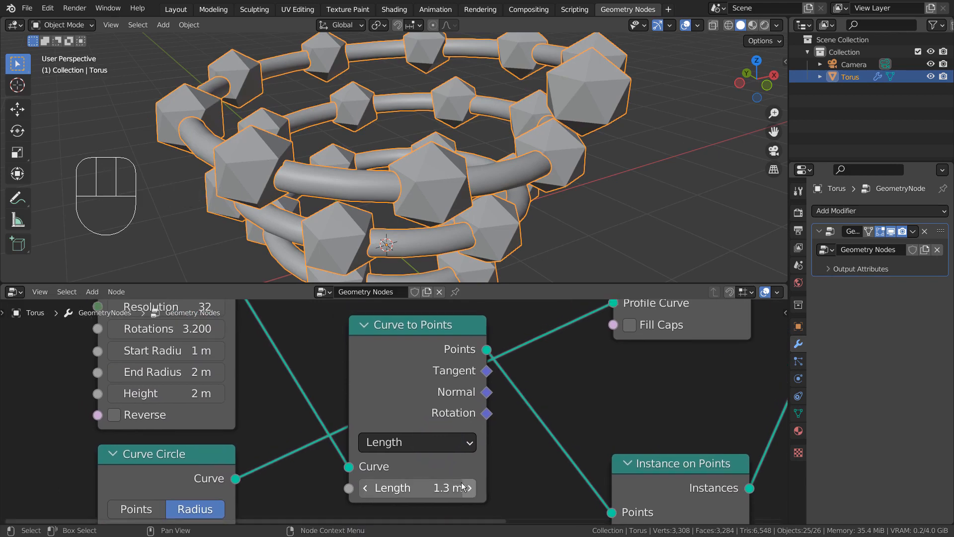
mouse_move(439, 487)
left_mouse_down()
mouse_move(412, 488)
mouse_move(487, 488)
mouse_move(429, 487)
mouse_move(437, 487)
left_mouse_up()
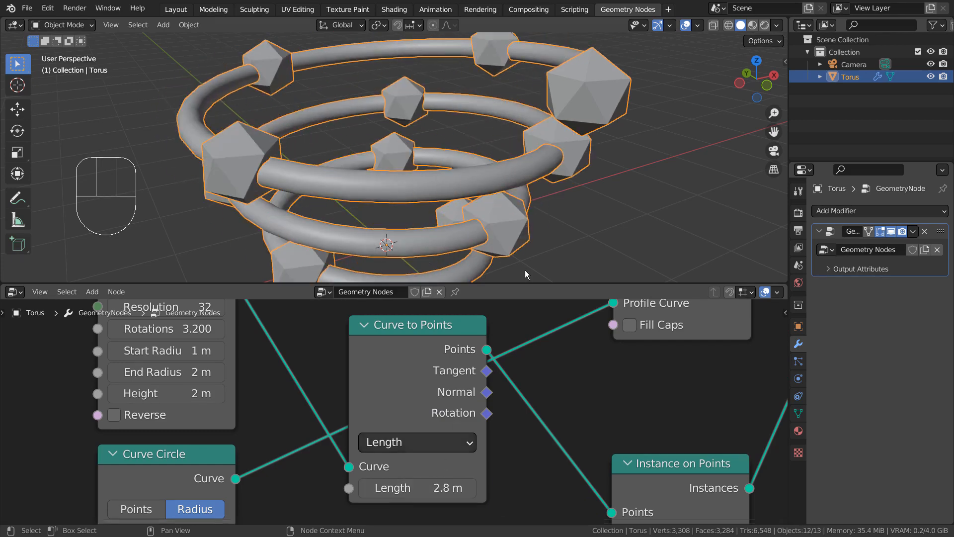
scroll(589, 123, "down", 4)
middle_click_drag(593, 188, 494, 184, "alt")
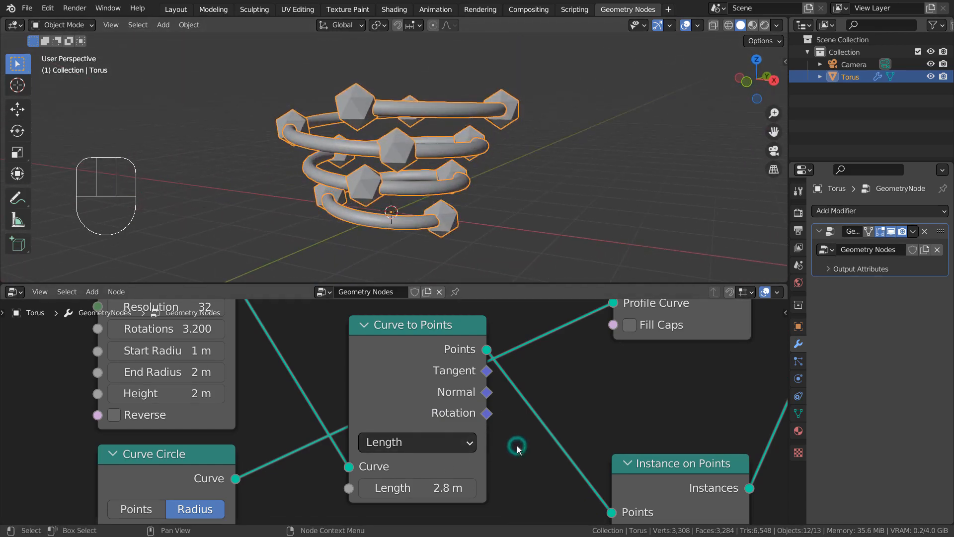
key("ctrl+z")
key("ctrl+z")
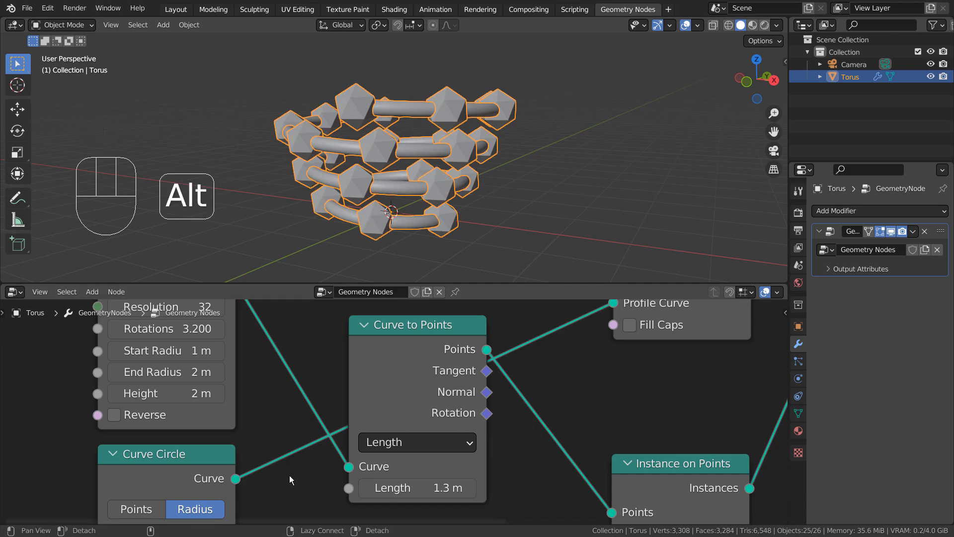
Lower the Curve Circle node's Resolution to 3, and set it back to 32.
middle_click_drag(289, 485, 538, 373, "alt")
scroll(530, 380, "up", 3)
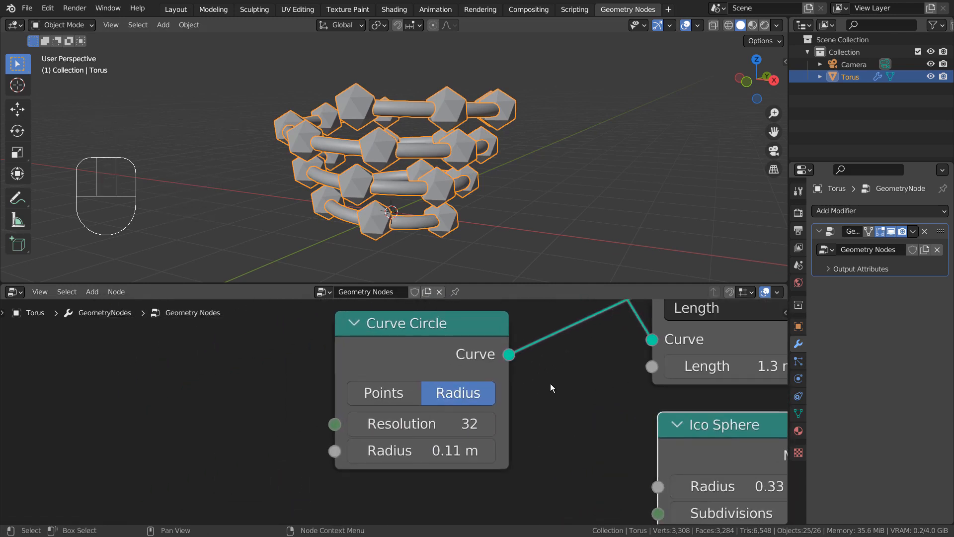
mouse_move(610, 381)
middle_mouse_down("alt")
mouse_move(591, 426)
mouse_move(603, 398)
middle_mouse_up("alt")
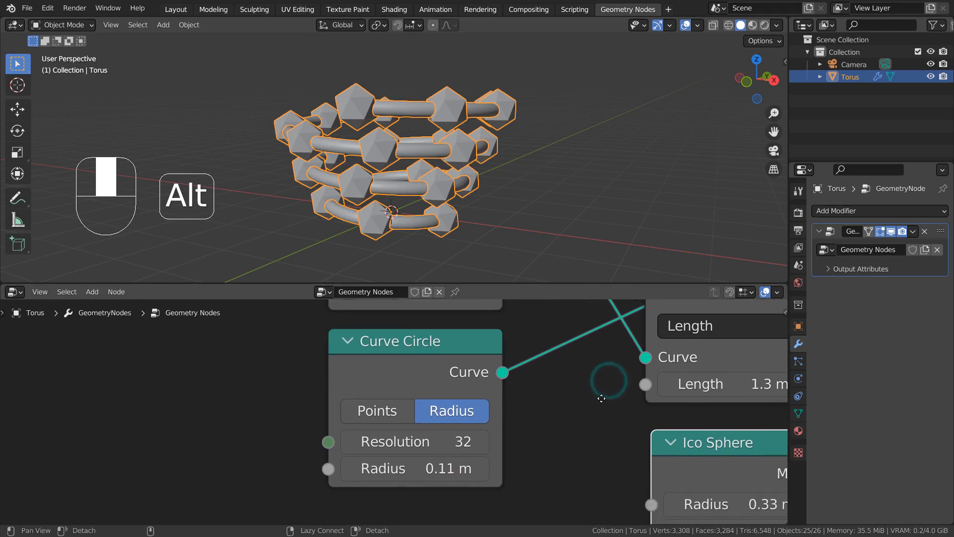
left_click(349, 441)
left_click(350, 442)
left_click_drag(358, 443, 422, 442)
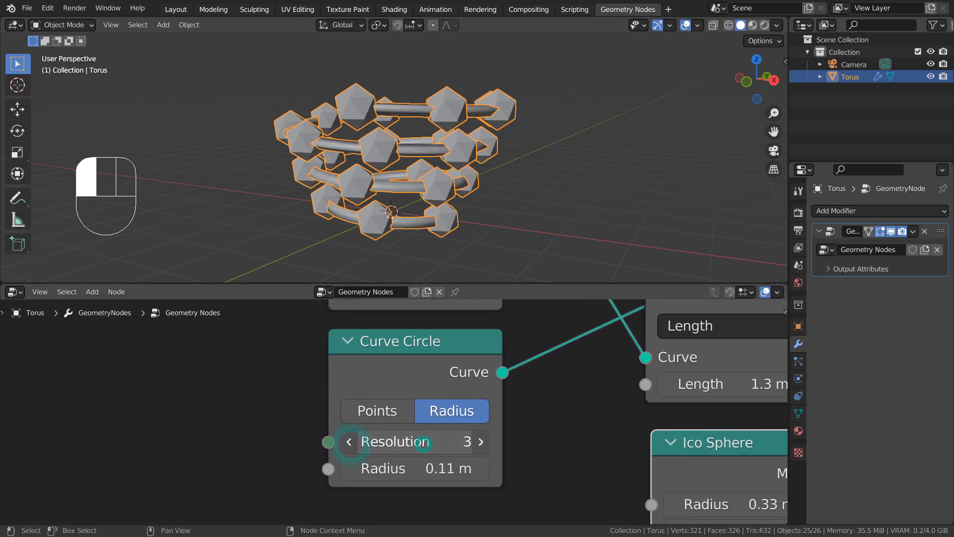
left_click(447, 444)
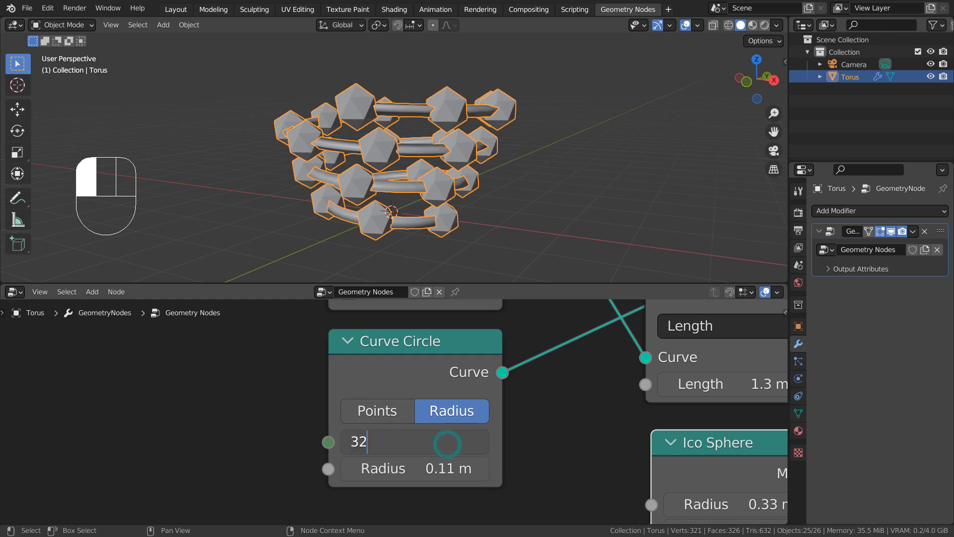
type("32")
key("Return")
Reduce the Curve Circle node's Radius to 0.01 m, deselect the torus object, and view the thin spiral from above.
mouse_move(423, 469)
left_mouse_down()
mouse_move(532, 469)
mouse_move(408, 469)
left_mouse_up()
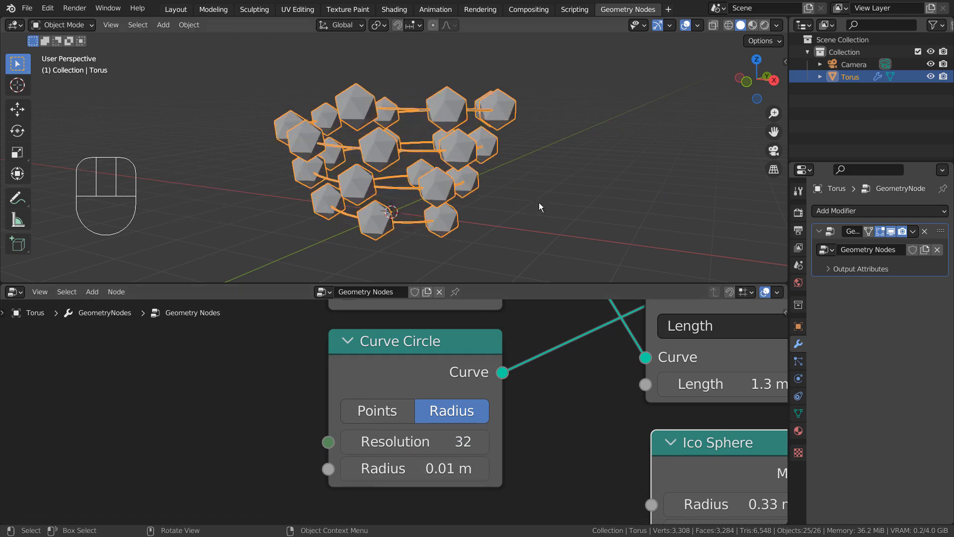
left_click_drag(546, 215, 546, 217)
middle_click_drag(586, 173, 534, 239, "alt")
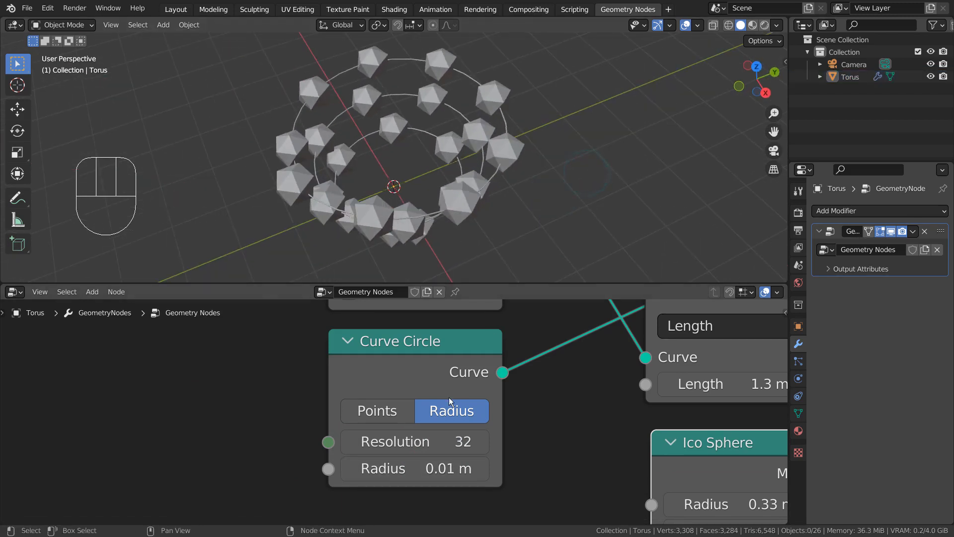
Undo the Curve Circle node's radius reduction and the torus deselection.
left_click(423, 469)
key("ctrl+z")
key("ctrl+z")
key("ctrl+z")
key("ctrl+z")
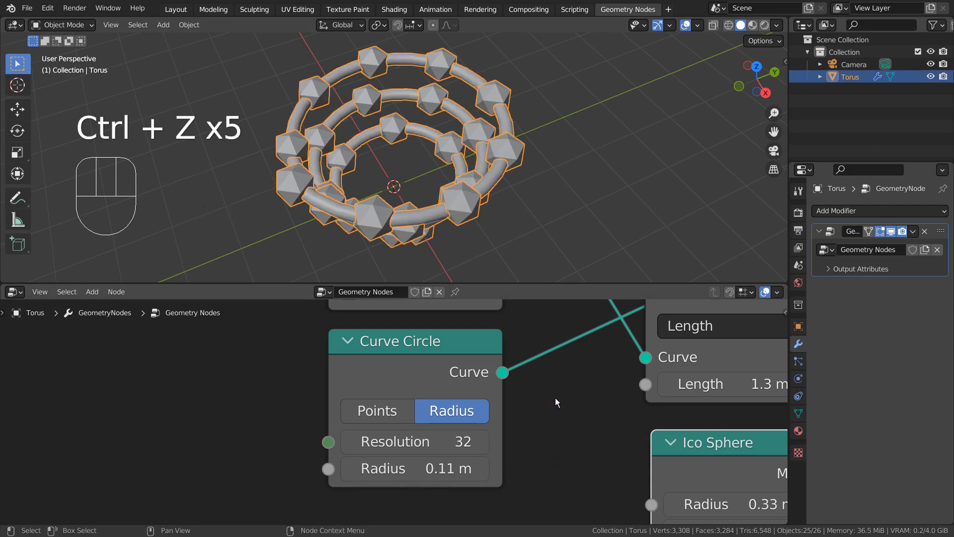
Lower the Spiral node's Resolution to 2 and inspect the angular spiral from the side.
middle_click_drag(550, 329, 549, 501, "alt")
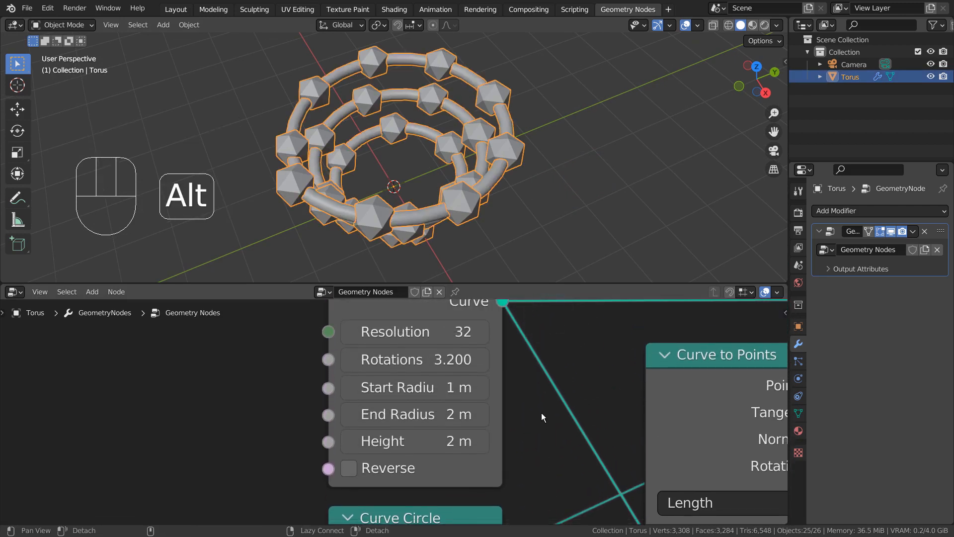
middle_click_drag(543, 415, 530, 451, "alt")
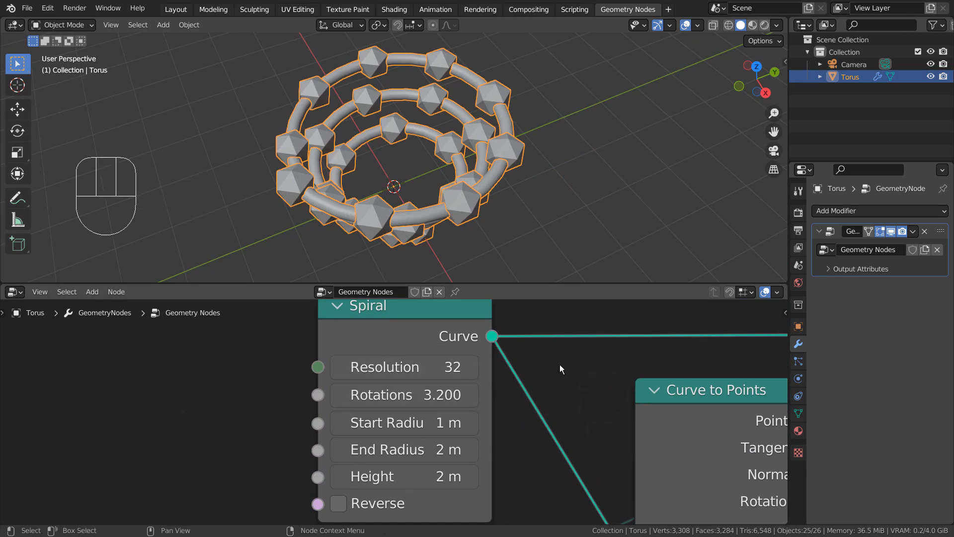
scroll(559, 365, "down", 1)
middle_click_drag(560, 365, 560, 375, "alt")
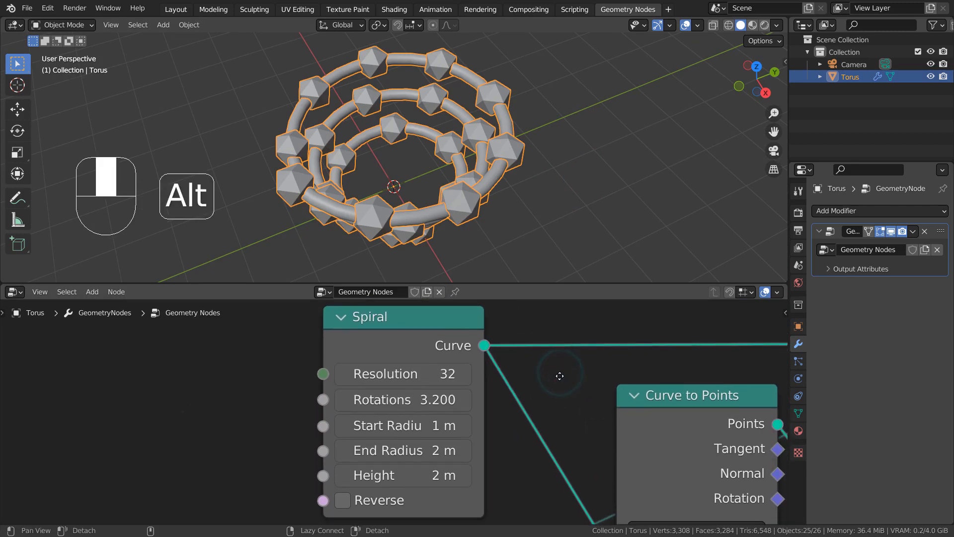
left_click(346, 374)
left_click(346, 373)
left_click(347, 373)
left_click(347, 374)
left_click(347, 373)
left_click(346, 374)
left_click(347, 373)
left_click(347, 374)
left_click(347, 374)
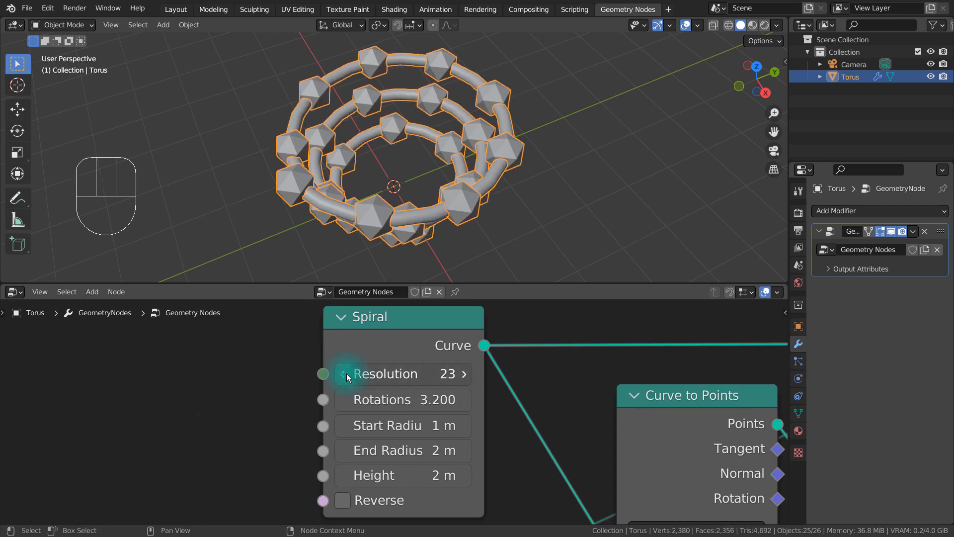
left_click(347, 374)
left_click(347, 374)
left_click(346, 374)
left_click(347, 374)
left_click(346, 373)
left_click(347, 373)
left_click_drag(401, 374, 345, 374)
left_click(463, 374)
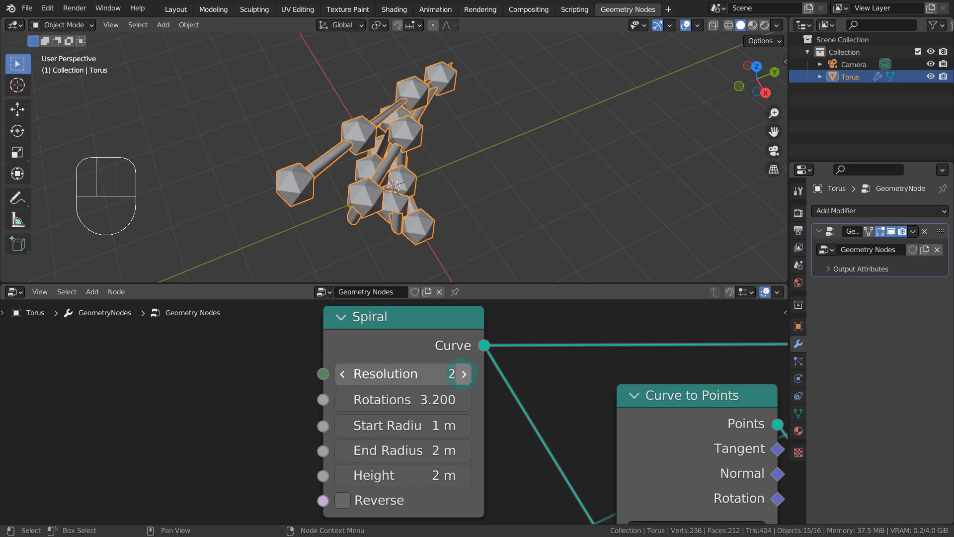
left_click_drag(604, 244, 502, 175, "alt")
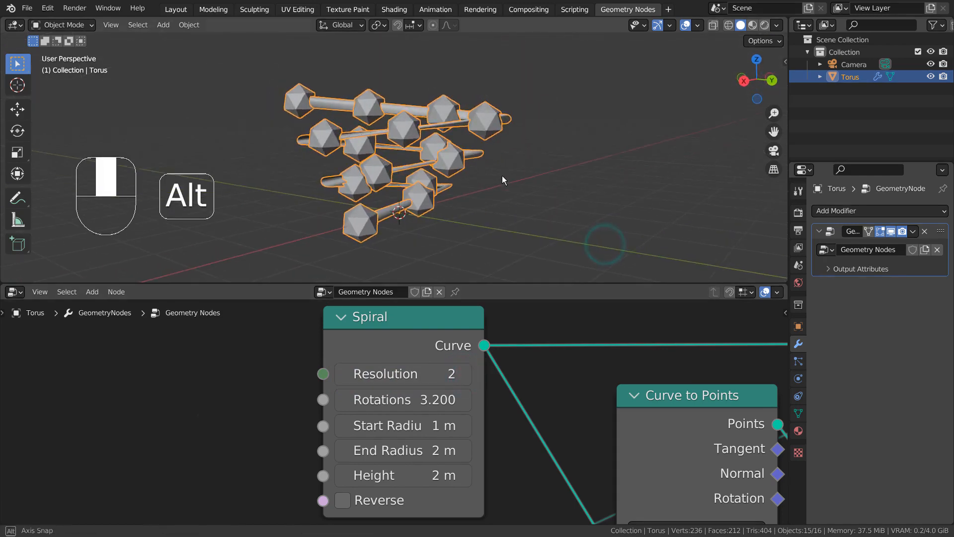
Raise the Spiral node's Resolution gradually through 3, 5 and 10 while checking how the curve smooths out.
left_click(467, 374)
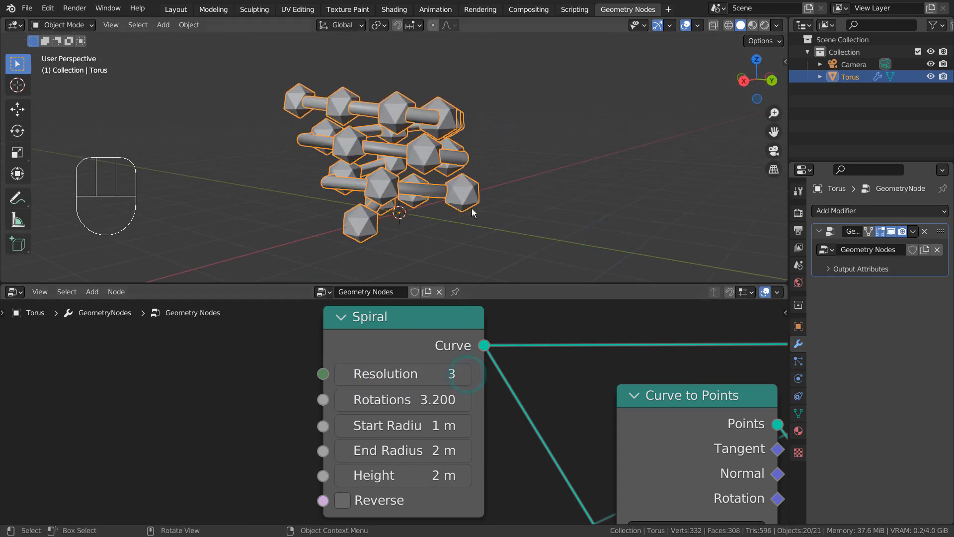
left_click_drag(472, 208, 666, 214, "alt")
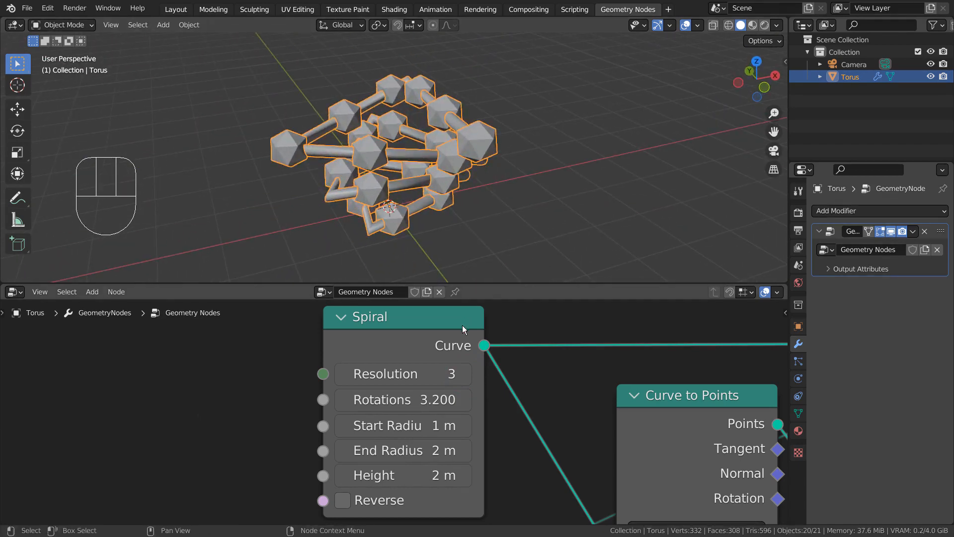
left_click(464, 373)
left_click(464, 374)
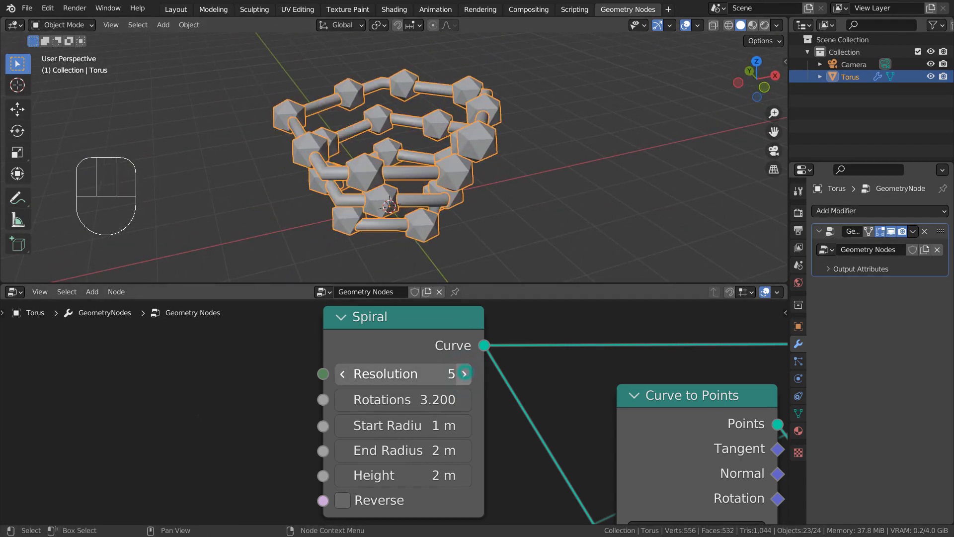
left_click(464, 374)
left_click(464, 374)
left_click(465, 374)
left_click(464, 374)
left_click(464, 374)
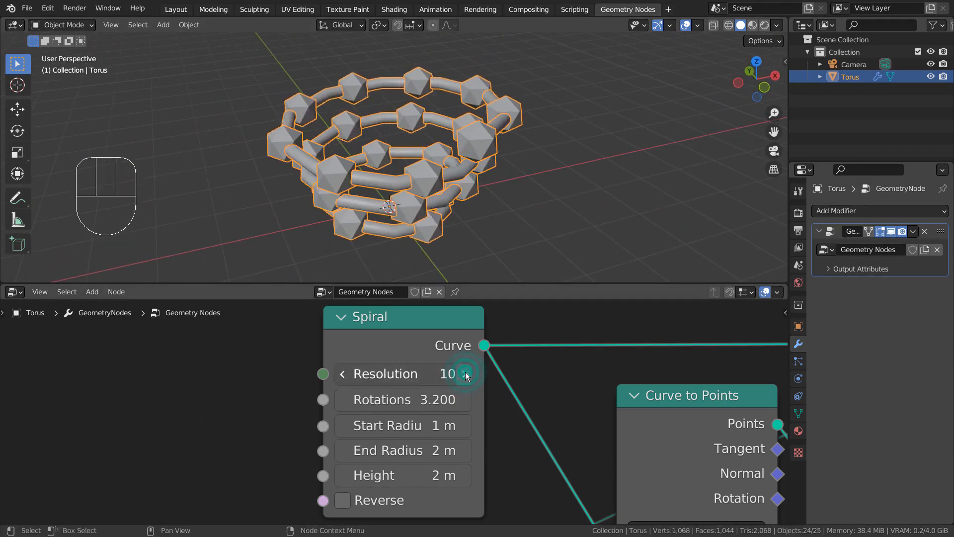
left_click(465, 374)
left_click(464, 373)
left_click(465, 374)
left_click(465, 372)
left_click(465, 373)
left_click(465, 373)
left_click(464, 373)
left_click(464, 373)
Set the Spiral node's Resolution to 32.
left_click(411, 369)
type("32")
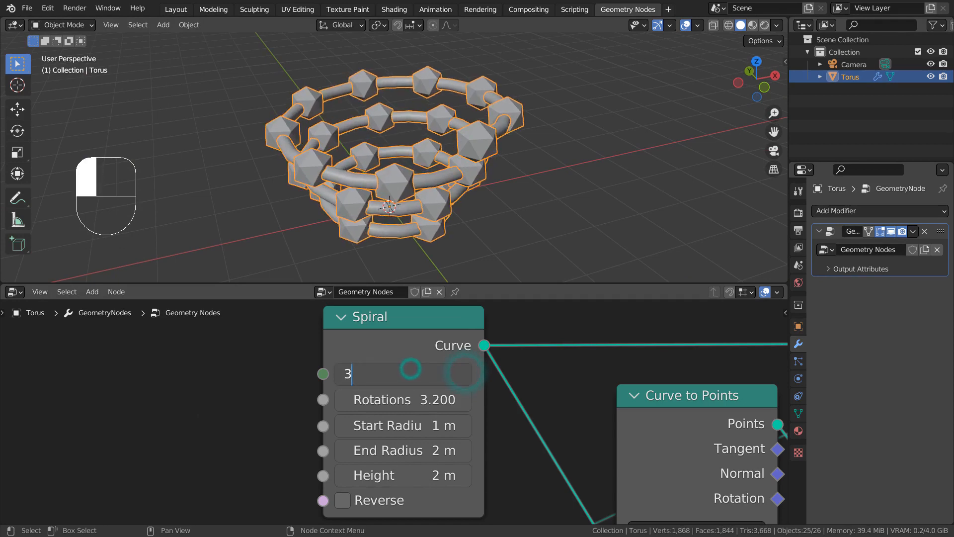
key("Return")
Lower the Spiral node's Rotations gradually to the minimum of 0.000001.
middle_click_drag(609, 215, 347, 239, "alt")
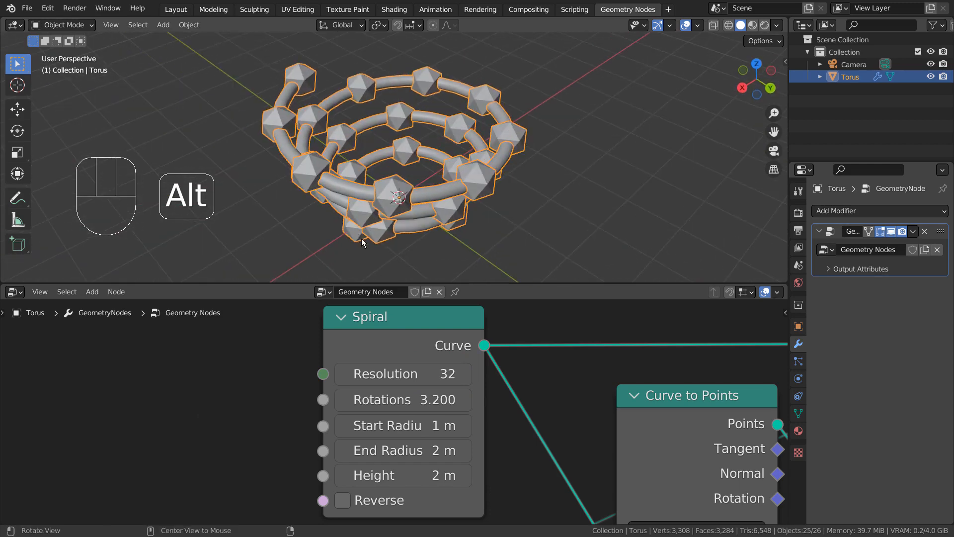
left_click(342, 399)
left_click(342, 400)
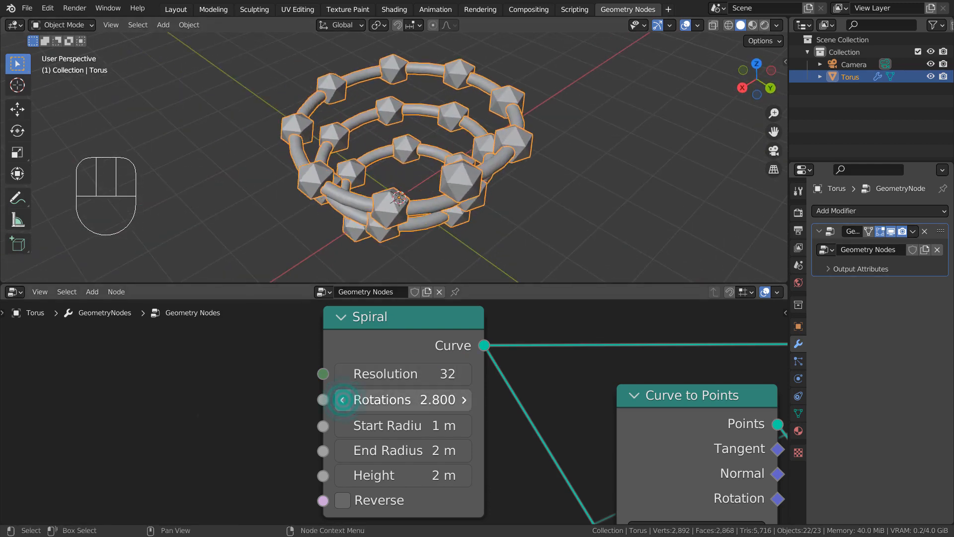
left_click(342, 400)
left_click(343, 400)
left_click(343, 400)
left_click(342, 399)
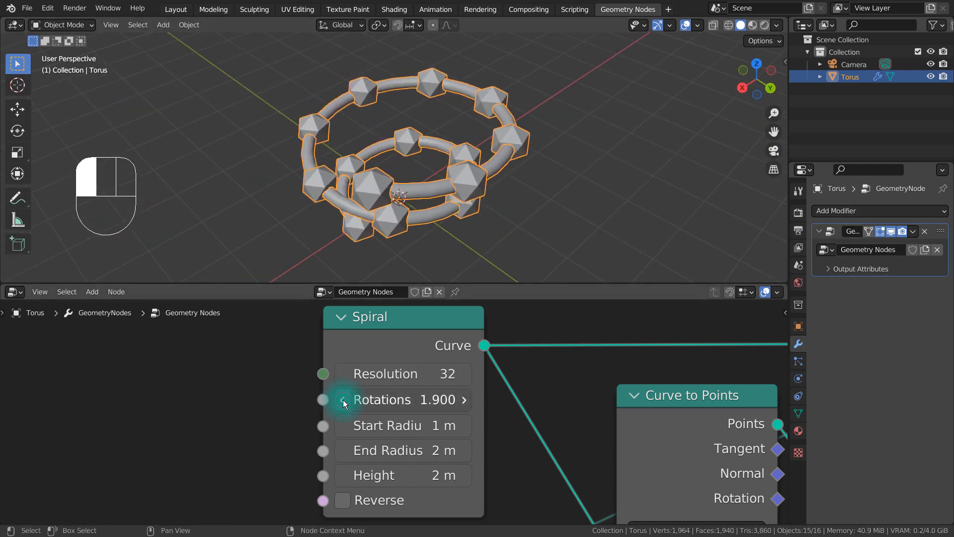
left_click(343, 399)
left_click(343, 399)
left_click(343, 399)
left_click(342, 400)
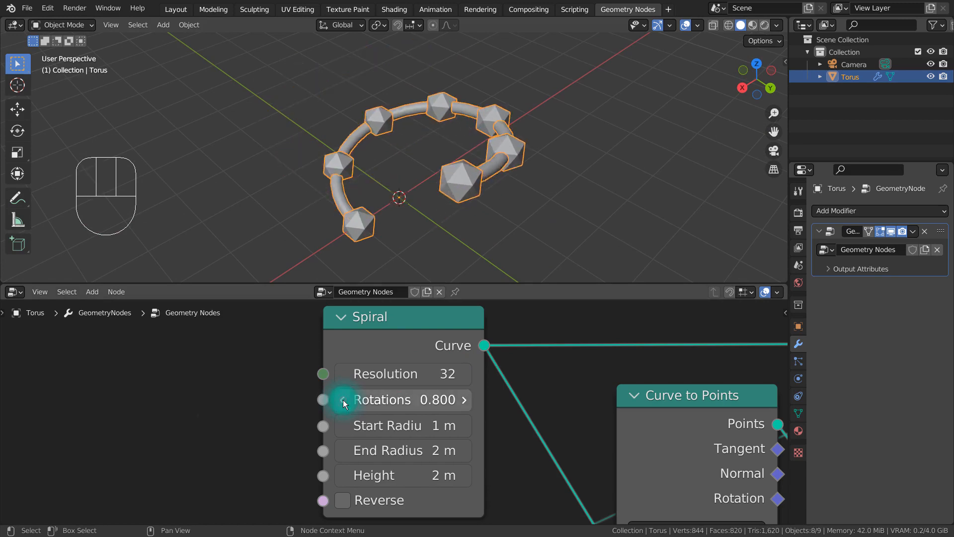
left_click(343, 399)
left_click(343, 399)
left_click(343, 400)
left_click(343, 399)
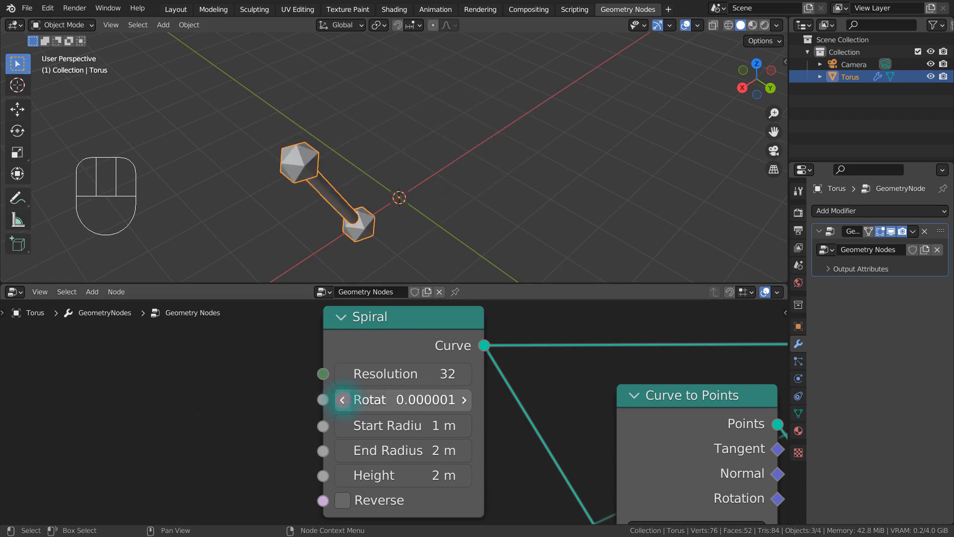
Raise the Spiral node's Rotations to 2.900.
left_click(464, 400)
left_click(464, 399)
left_click(464, 399)
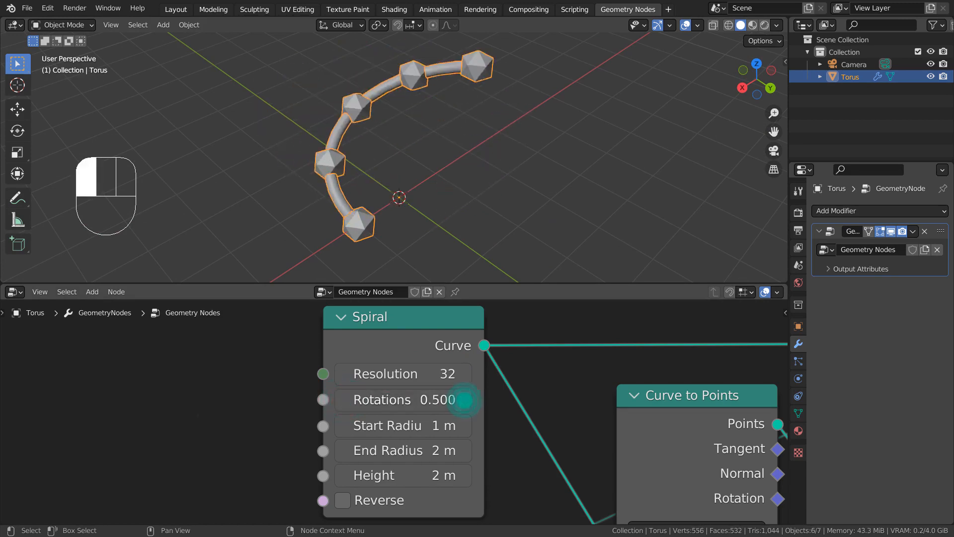
left_click(464, 400)
left_click(464, 400)
left_click(464, 399)
left_click(464, 400)
left_click(464, 399)
left_click(464, 400)
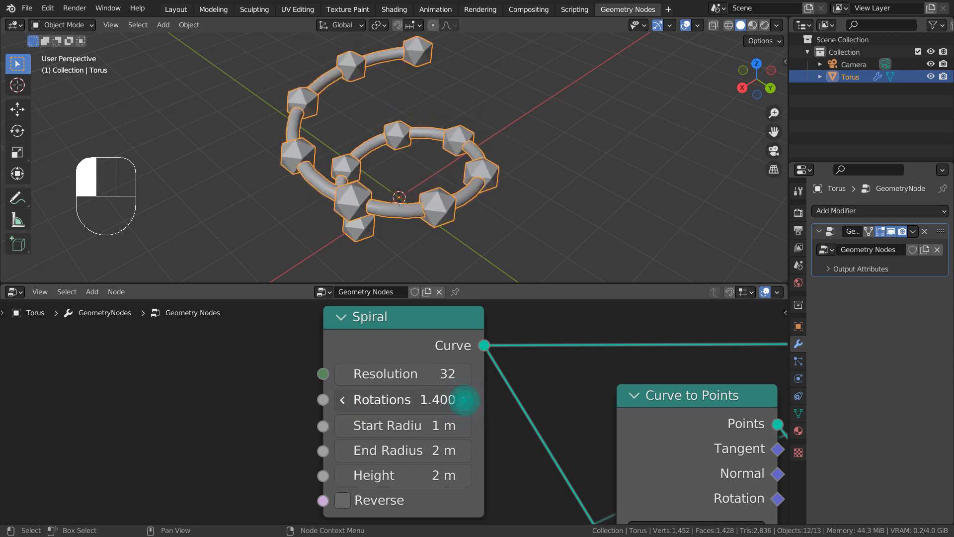
left_click(464, 399)
left_click(464, 399)
left_click(464, 399)
left_click(464, 399)
left_click(464, 400)
left_click(464, 400)
left_click(464, 400)
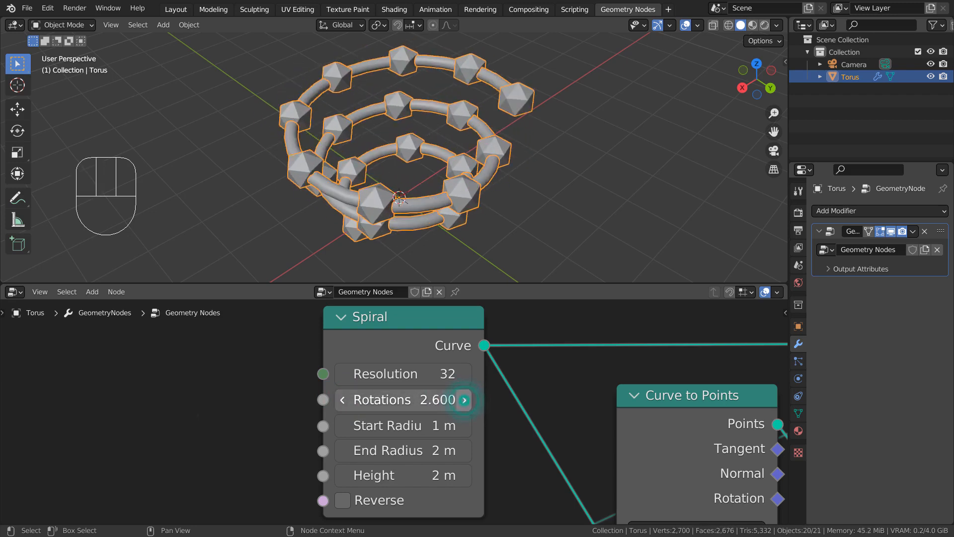
left_click(464, 399)
left_click(464, 400)
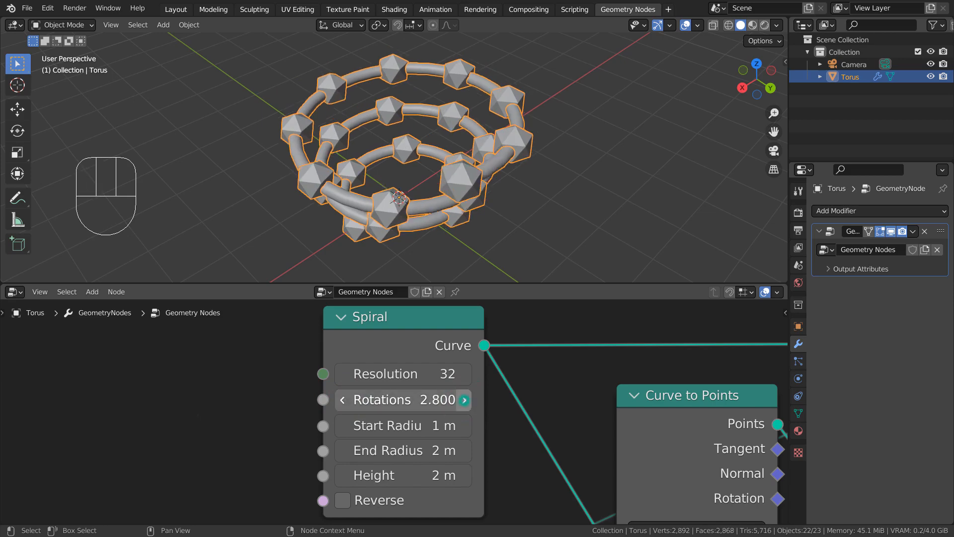
left_click(464, 400)
Try a Start Radius of 6.5 m on the Spiral node, and reduce it to 4.5 m.
left_click_drag(417, 427, 479, 426)
left_click(499, 240)
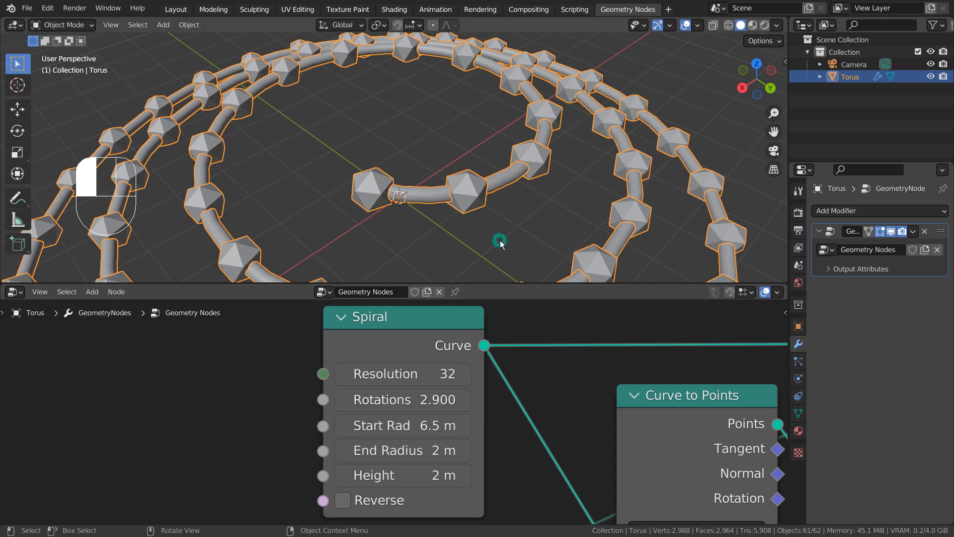
scroll(500, 240, "down", 5)
left_click_drag(408, 421, 388, 421)
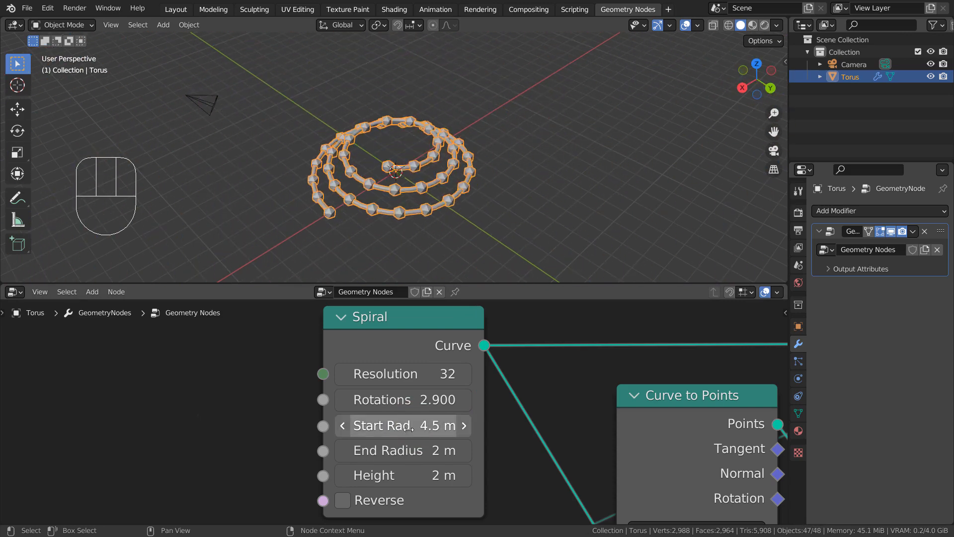
Try an End Radius of -6.4 m and a Height of 7.2 m on the Spiral node.
left_click_drag(409, 451, 353, 451)
middle_click_drag(568, 235, 575, 209, "alt")
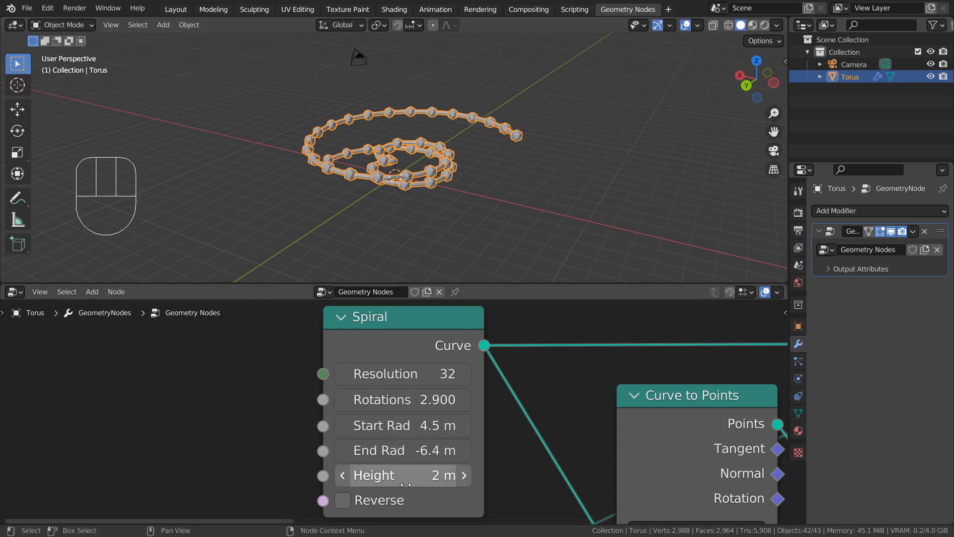
left_click_drag(405, 475, 432, 475)
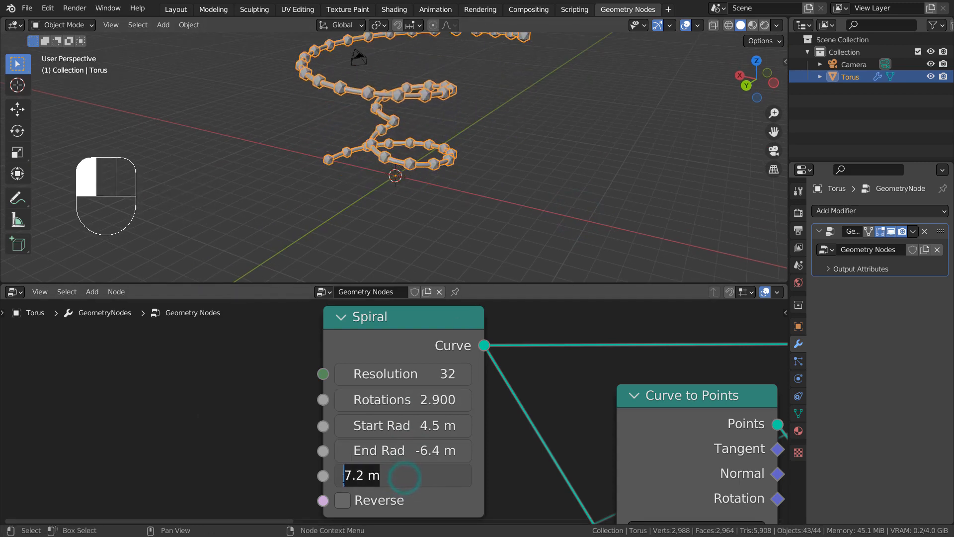
left_click_drag(467, 480, 418, 480)
Undo the Spiral node's Height, End Radius and Start Radius changes.
key("ctrl+z")
key("ctrl+z")
key("ctrl+z")
key("ctrl+z")
key("ctrl+z")
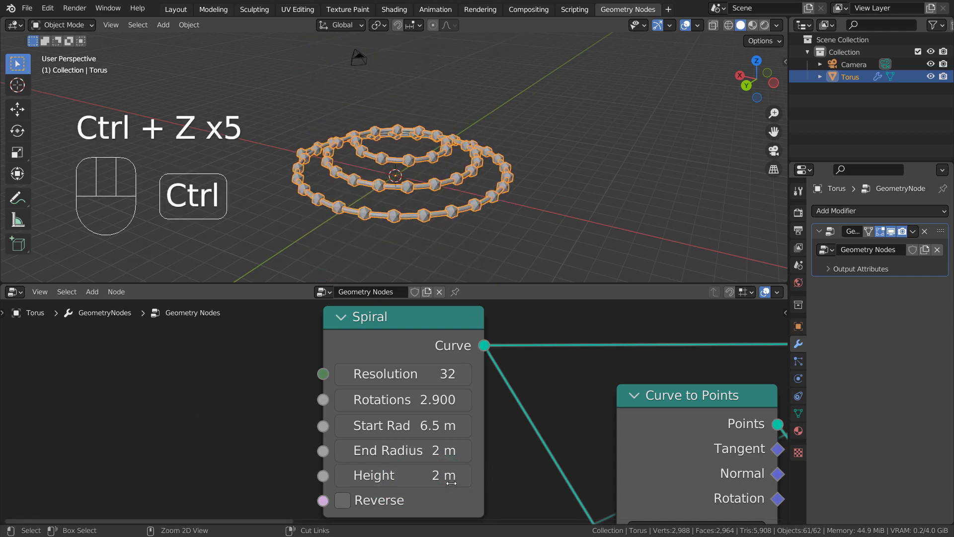
key("ctrl+z")
key("ctrl+z")
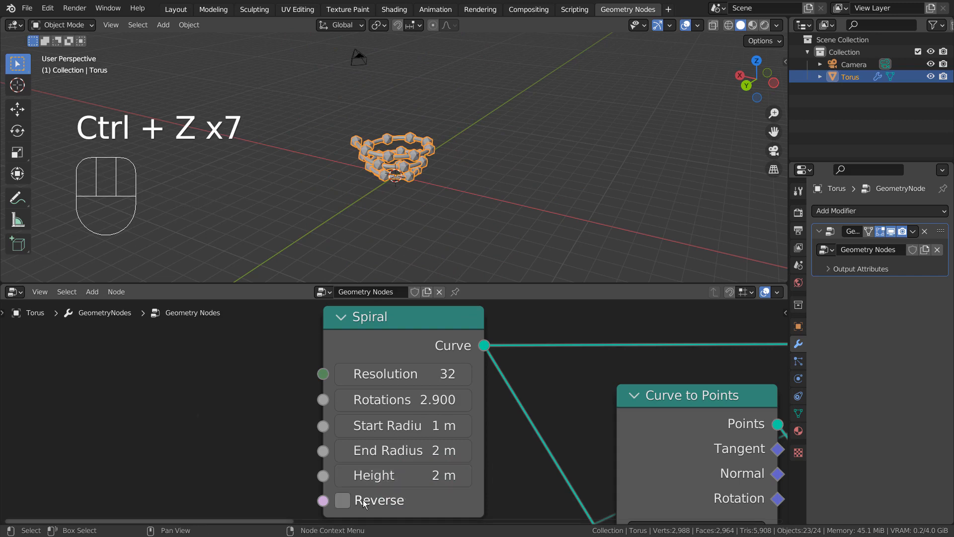
Toggle the Spiral node's Reverse option on and back off, and review the full node tree and spiral.
left_click(343, 499)
left_click(343, 500)
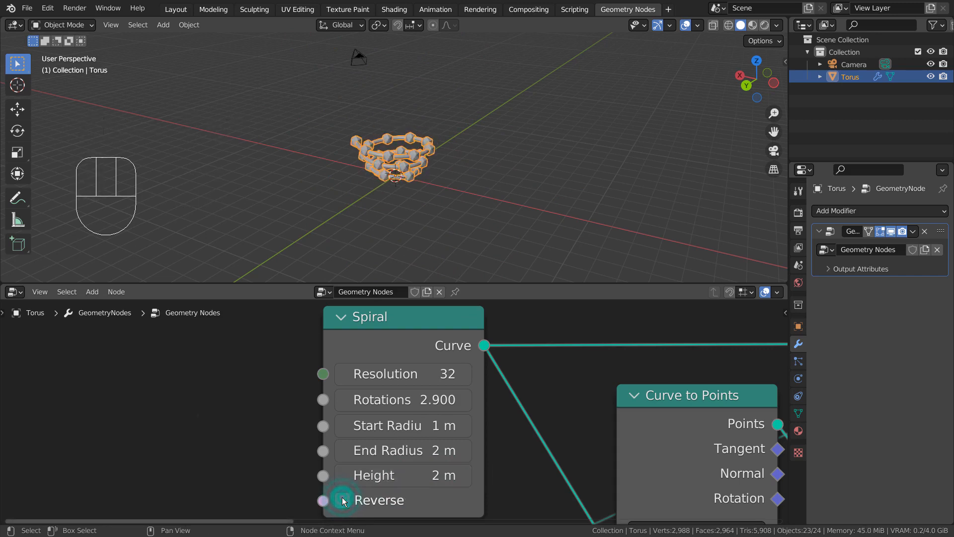
left_click(343, 499)
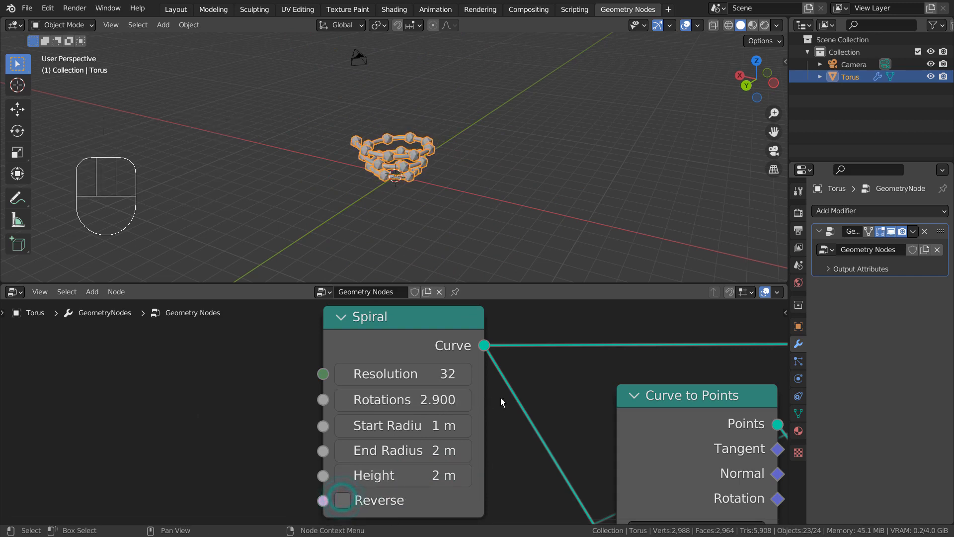
scroll(501, 401, "down", 3)
middle_click_drag(625, 427, 378, 387, "alt")
scroll(411, 180, "up", 3)
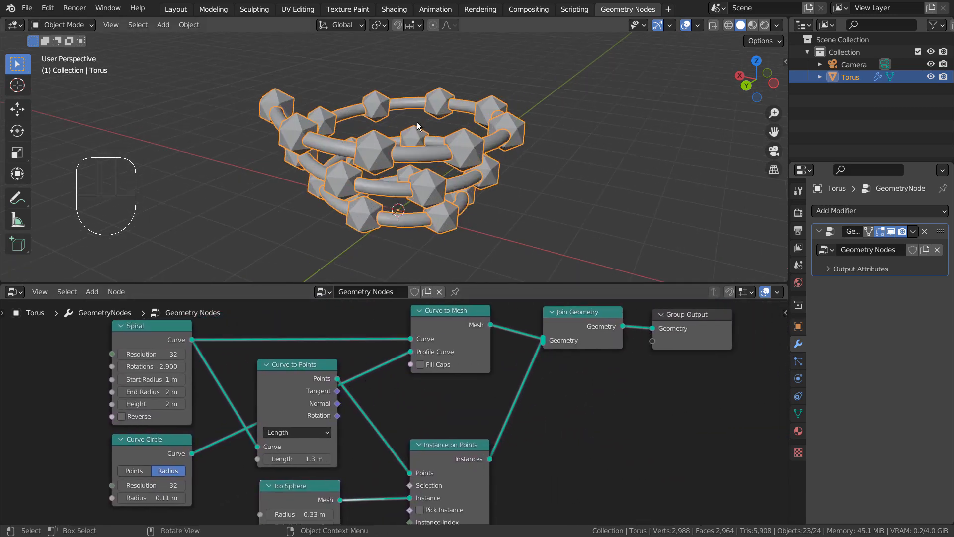
middle_click_drag(416, 121, 541, 179, "alt")
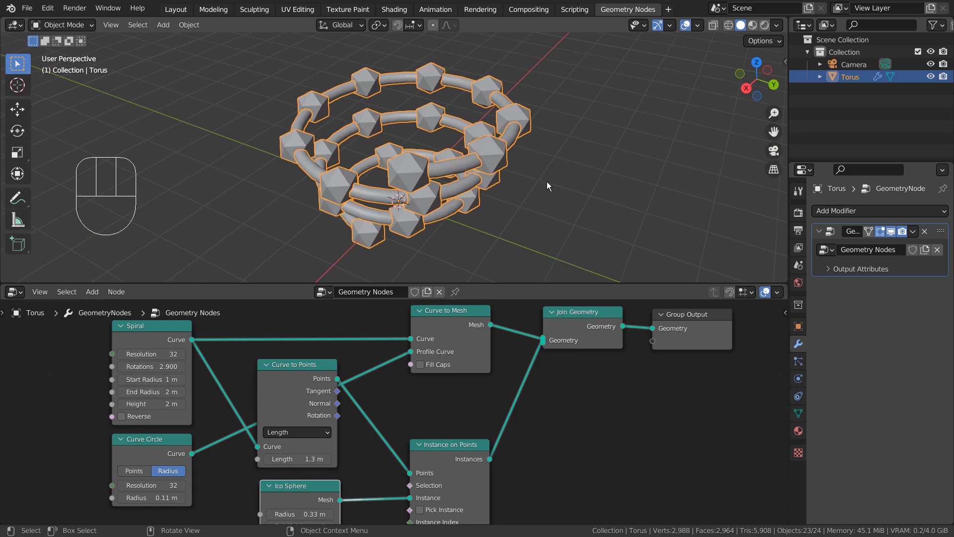